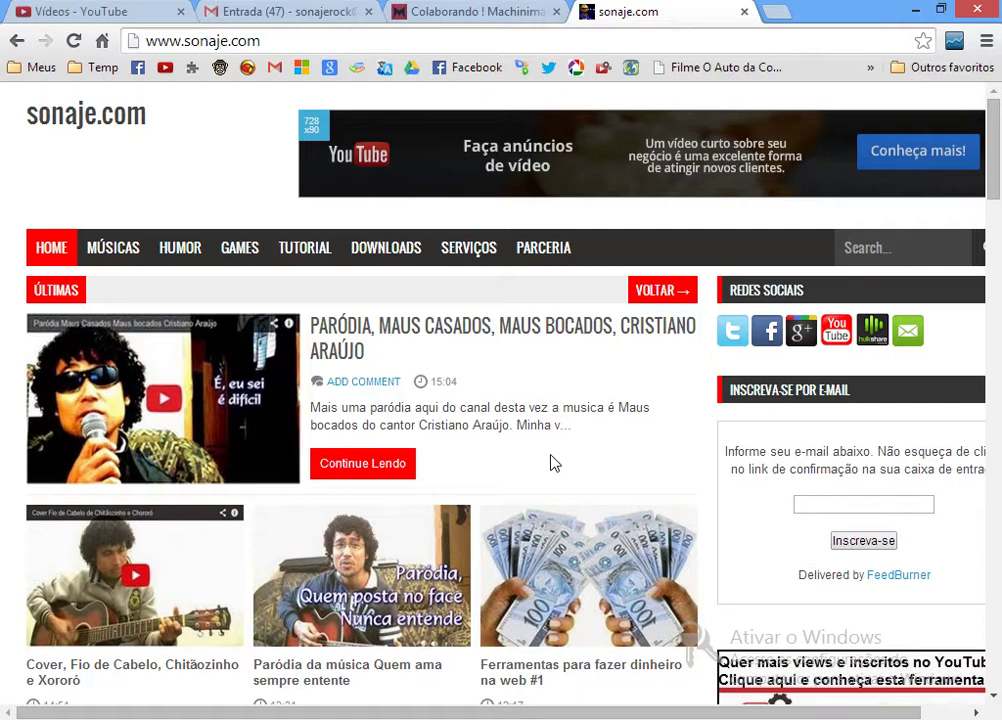
- Search the installed applications for "vegas" and launch Vegas Pro 10.0 (64-bit)
{"action": "key", "text": "super"}
{"action": "type", "text": "vega"}
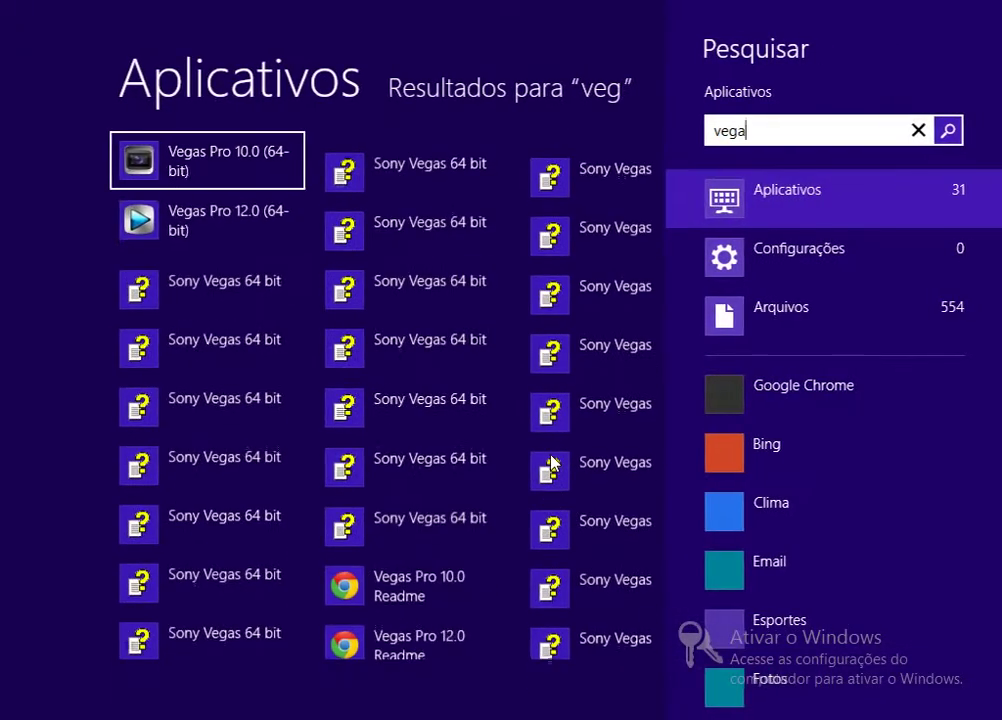
{"action": "type", "text": "s"}
{"action": "key", "text": "Return"}
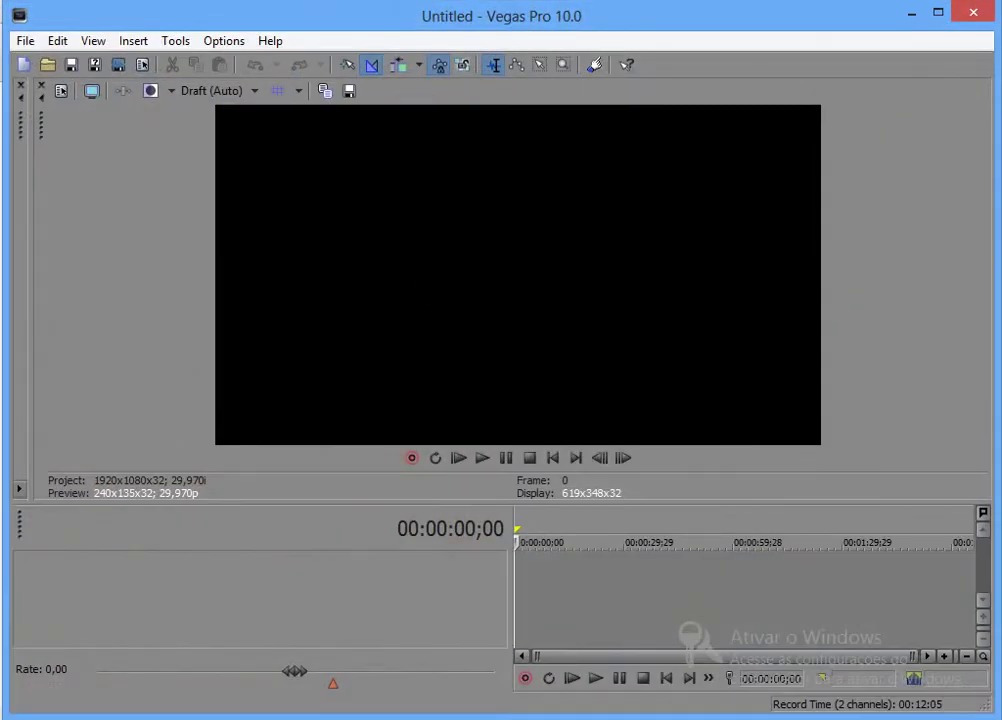
- Add teste foto.jpg from the desktop to the timeline of the empty project and maximize the editor window
{"action": "key", "text": "super+Left"}
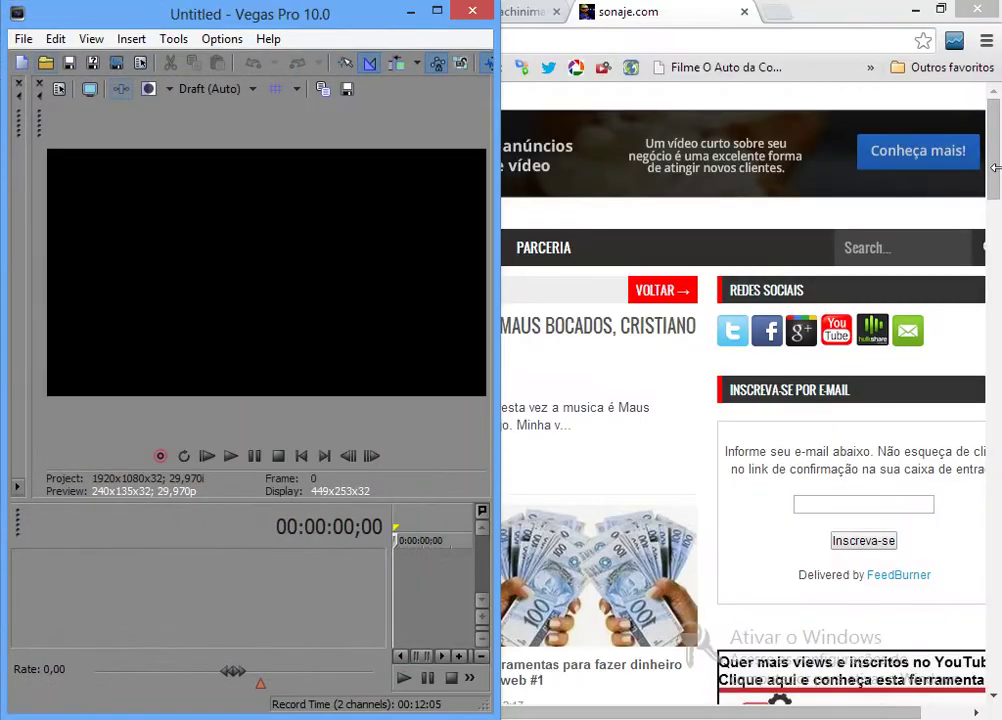
{"action": "left_click", "coordinate": [915, 10]}
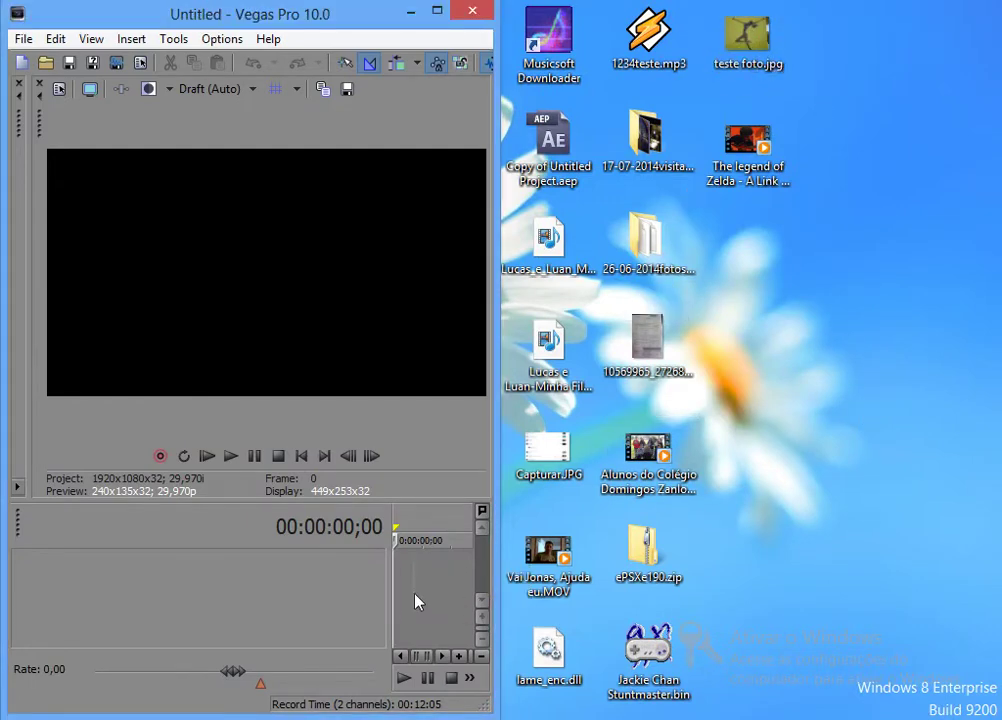
{"action": "left_click_drag", "start_coordinate": [418, 601], "coordinate": [420, 600]}
{"action": "double_click", "coordinate": [433, 12]}
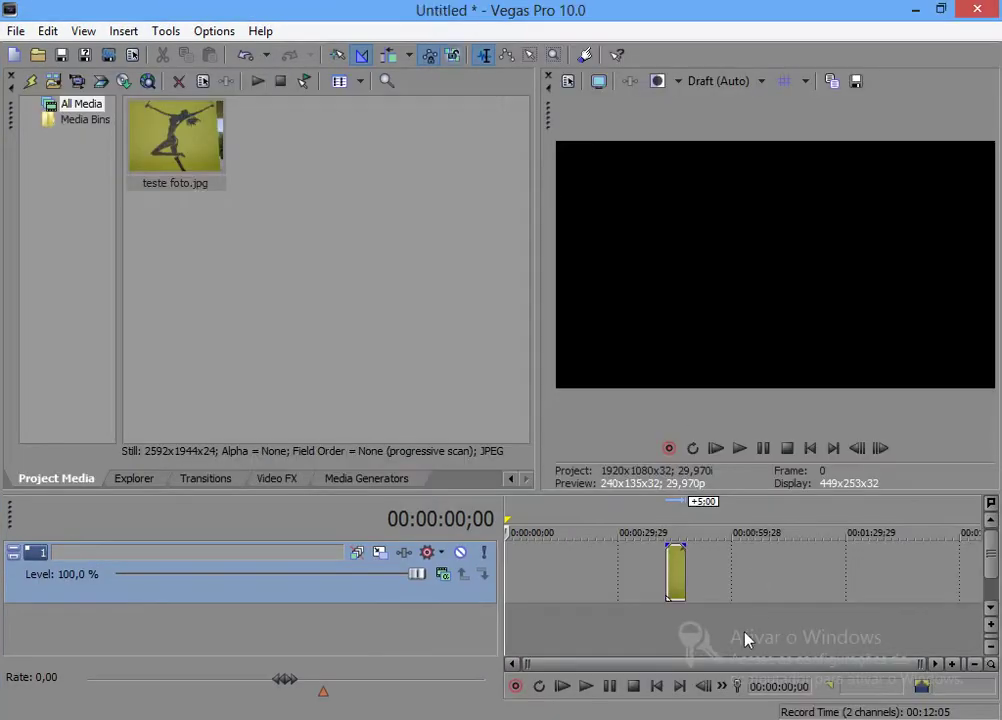
- Play the photo clip from its start on the timeline to review it without any transition
{"action": "left_click", "coordinate": [669, 517]}
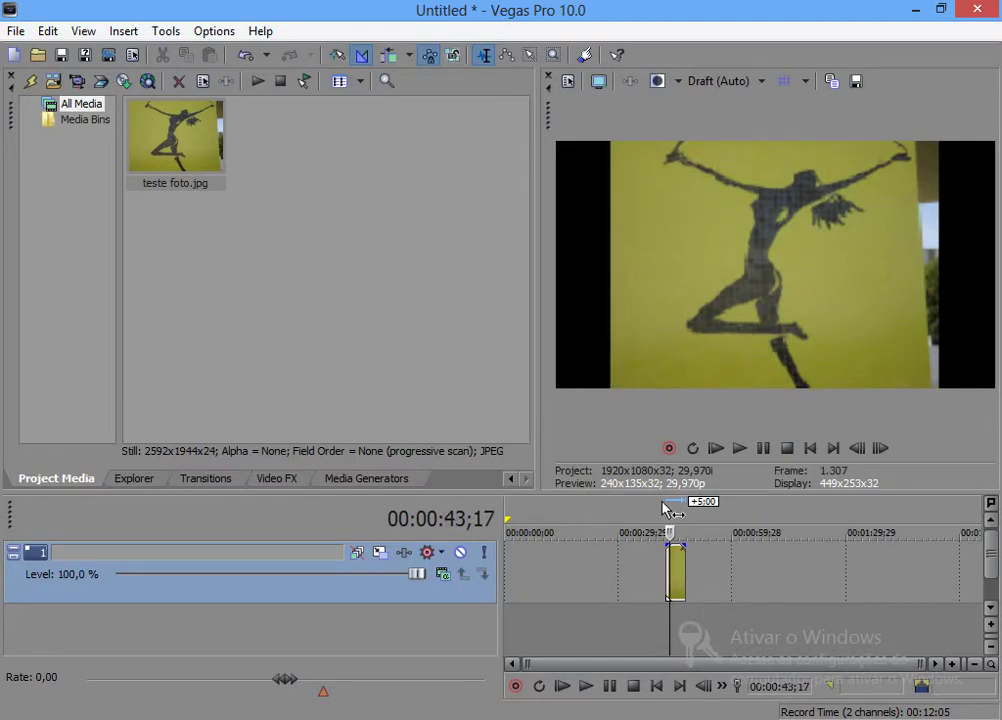
{"action": "left_click", "coordinate": [662, 505]}
{"action": "left_click", "coordinate": [667, 505]}
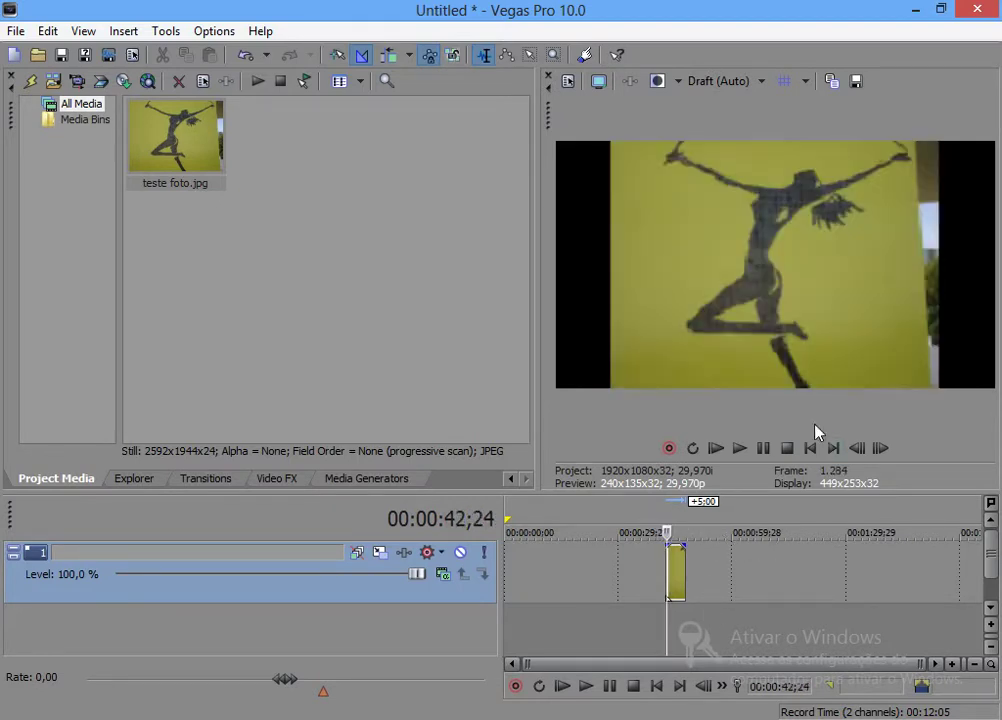
{"action": "left_click", "coordinate": [738, 450]}
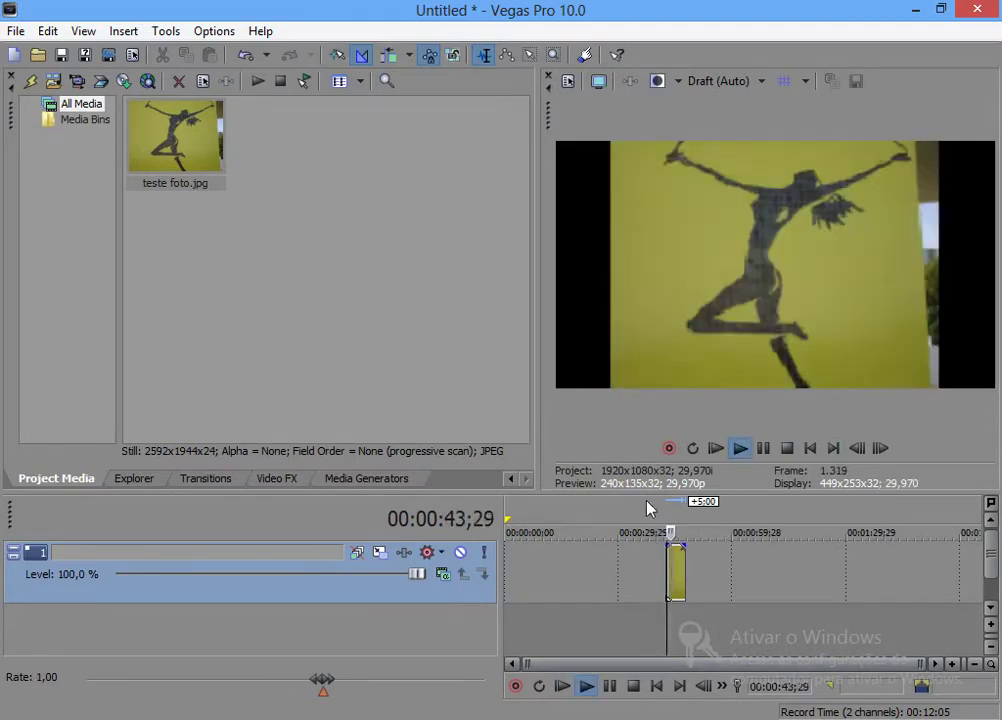
{"action": "left_click", "coordinate": [667, 520]}
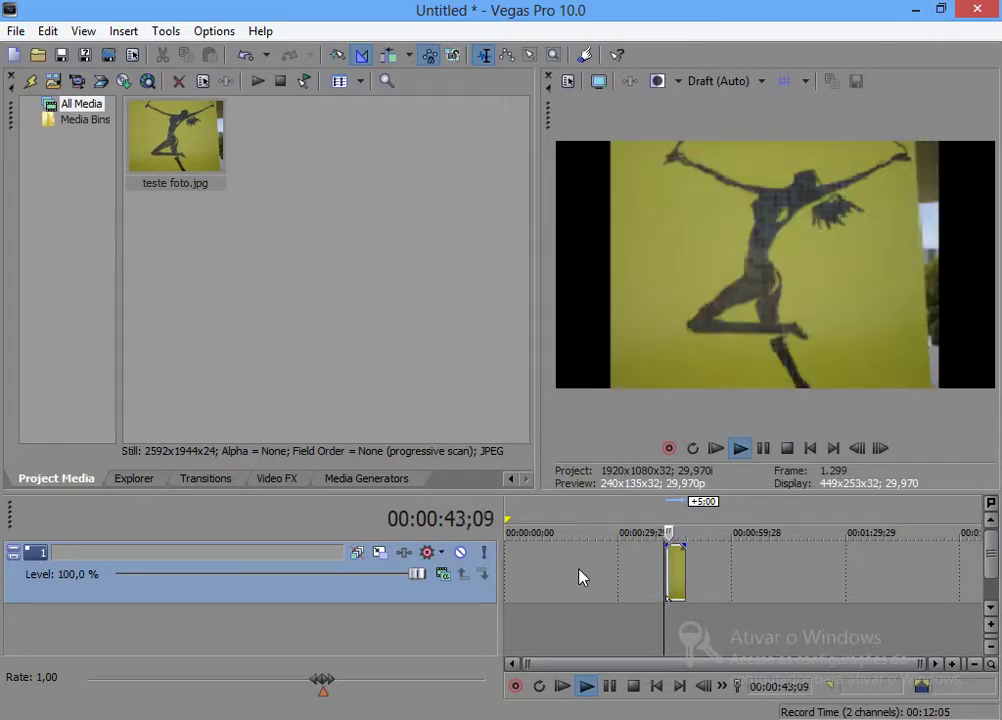
{"action": "scroll", "coordinate": [583, 577], "scroll_direction": "up", "scroll_amount": 3}
{"action": "left_click_drag", "start_coordinate": [680, 664], "coordinate": [720, 670]}
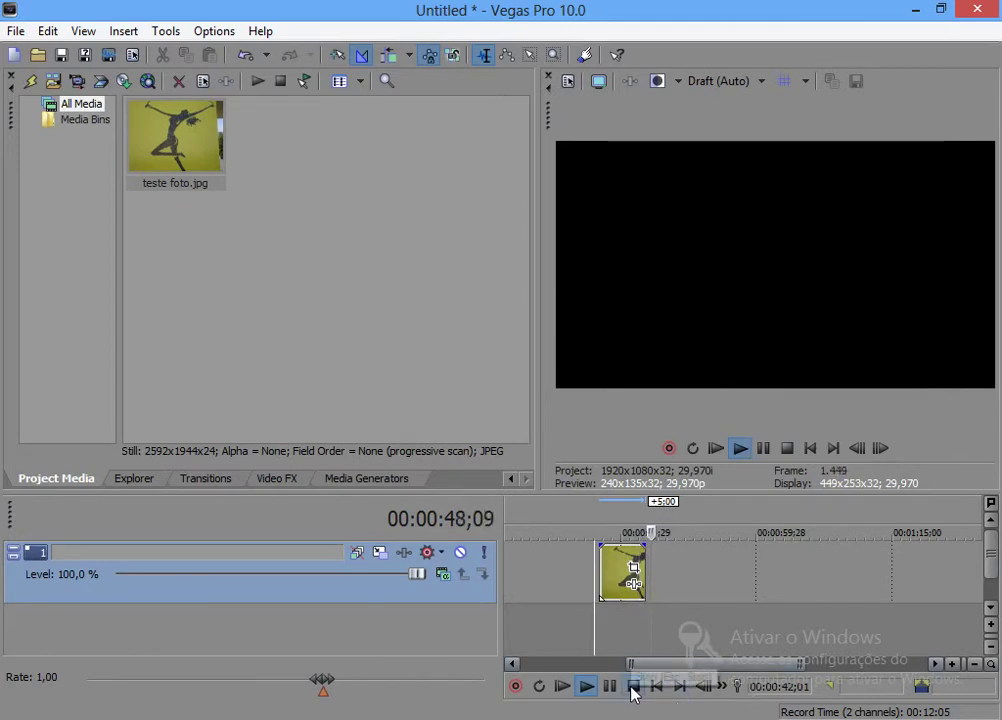
{"action": "left_click", "coordinate": [633, 686]}
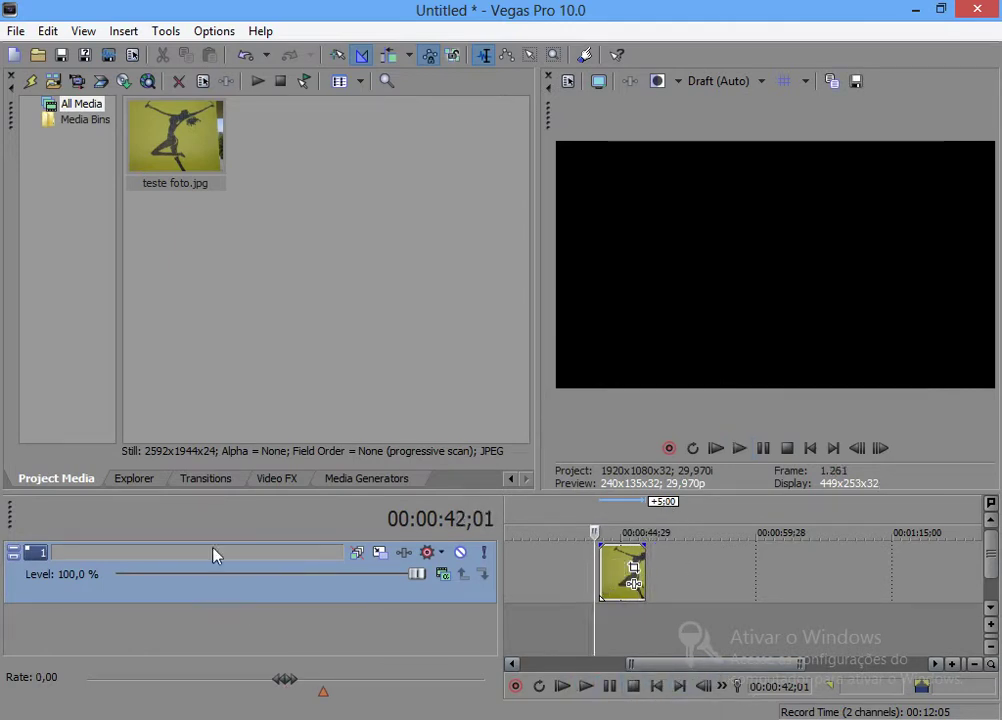
- Examine the presets of the available transitions, from 3D Blinds through Clock Wipe and Dissolve to Flash
{"action": "left_click", "coordinate": [210, 478]}
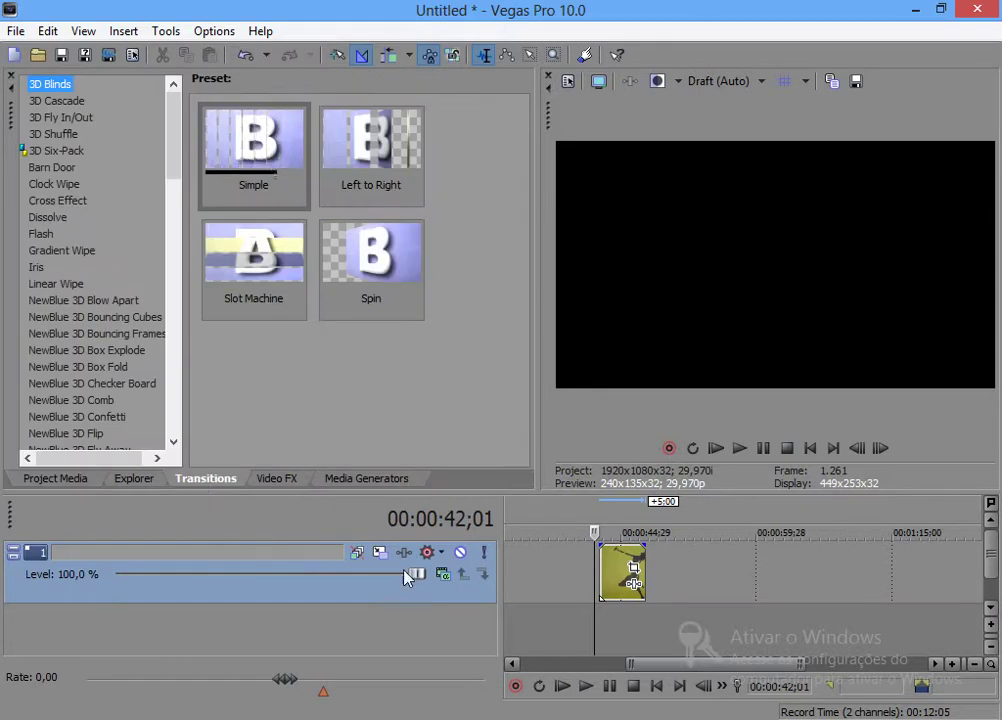
{"action": "left_click", "coordinate": [55, 102]}
{"action": "left_click", "coordinate": [45, 84]}
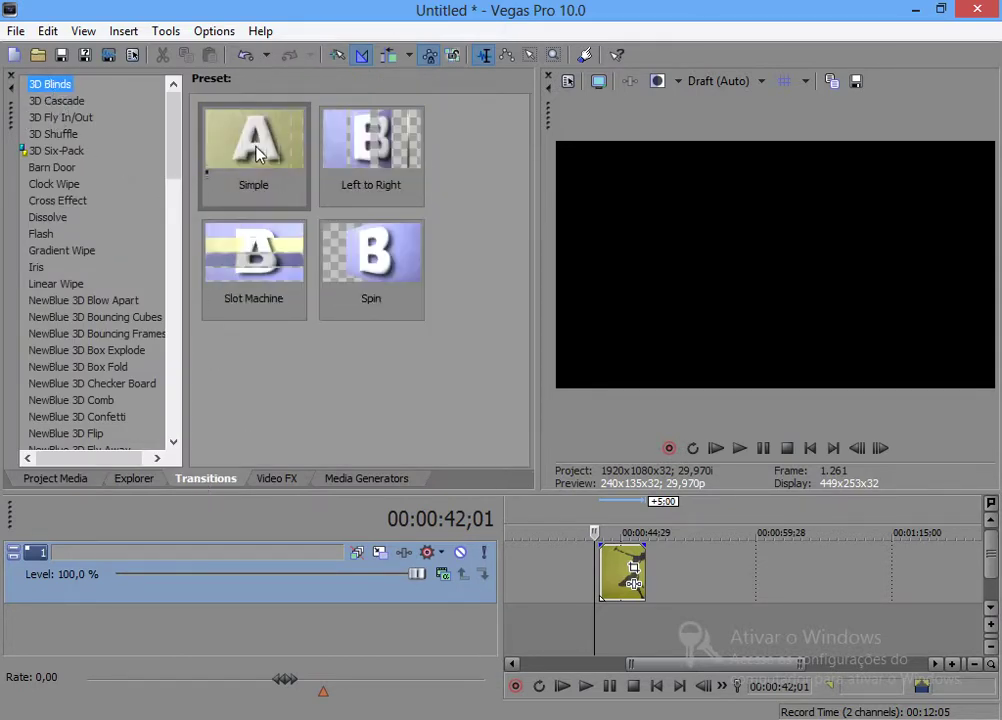
{"action": "left_click", "coordinate": [55, 101]}
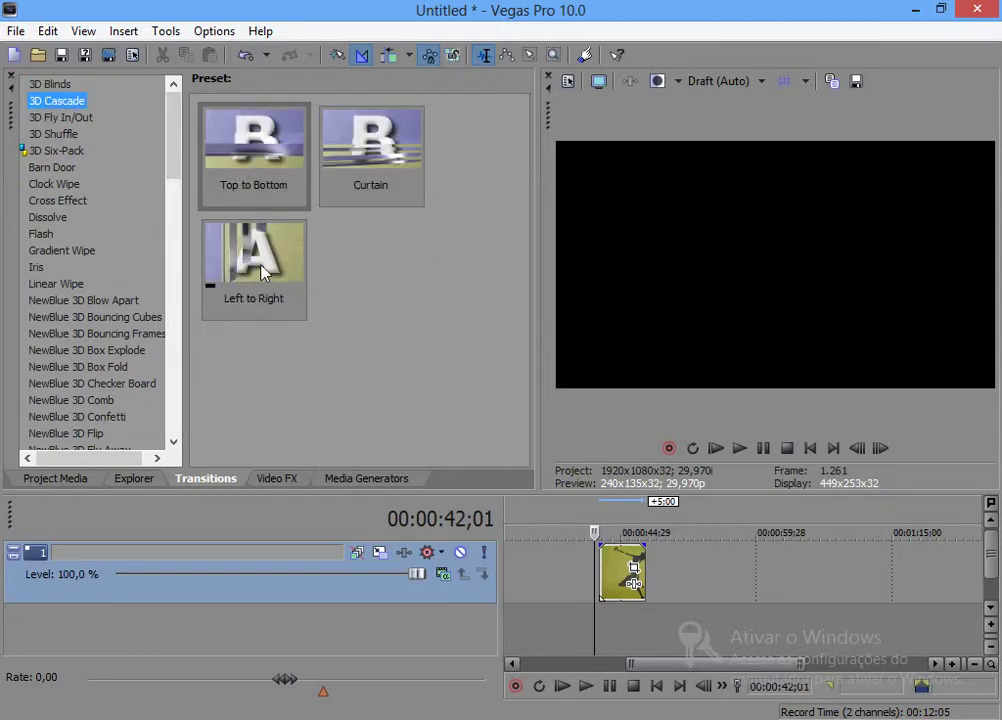
{"action": "left_click", "coordinate": [66, 119]}
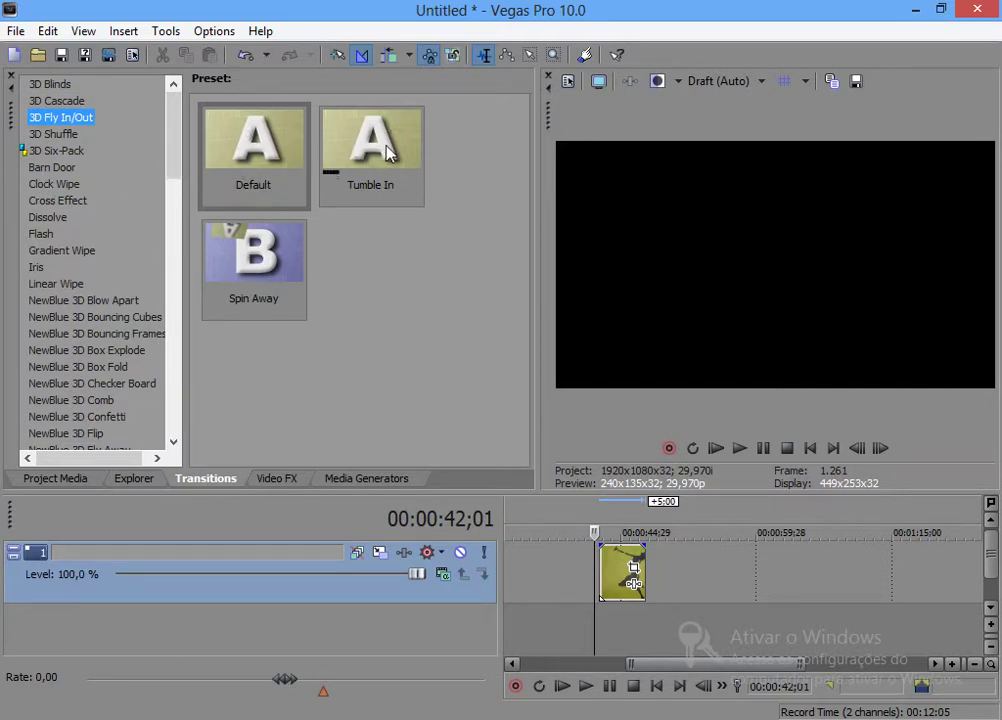
{"action": "left_click", "coordinate": [57, 136]}
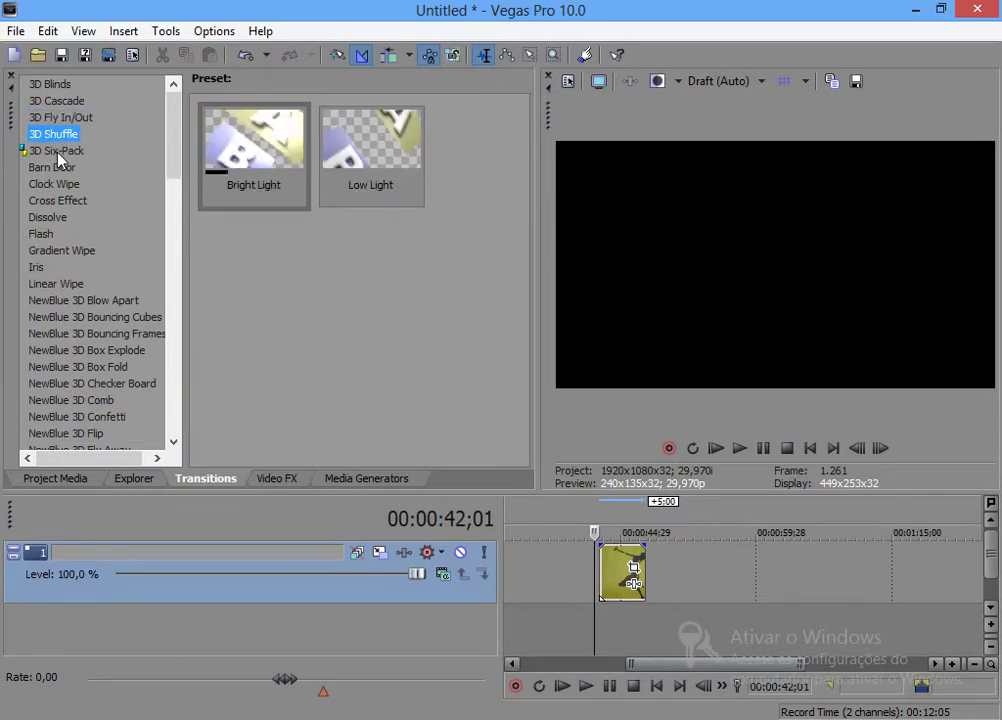
{"action": "left_click", "coordinate": [56, 151]}
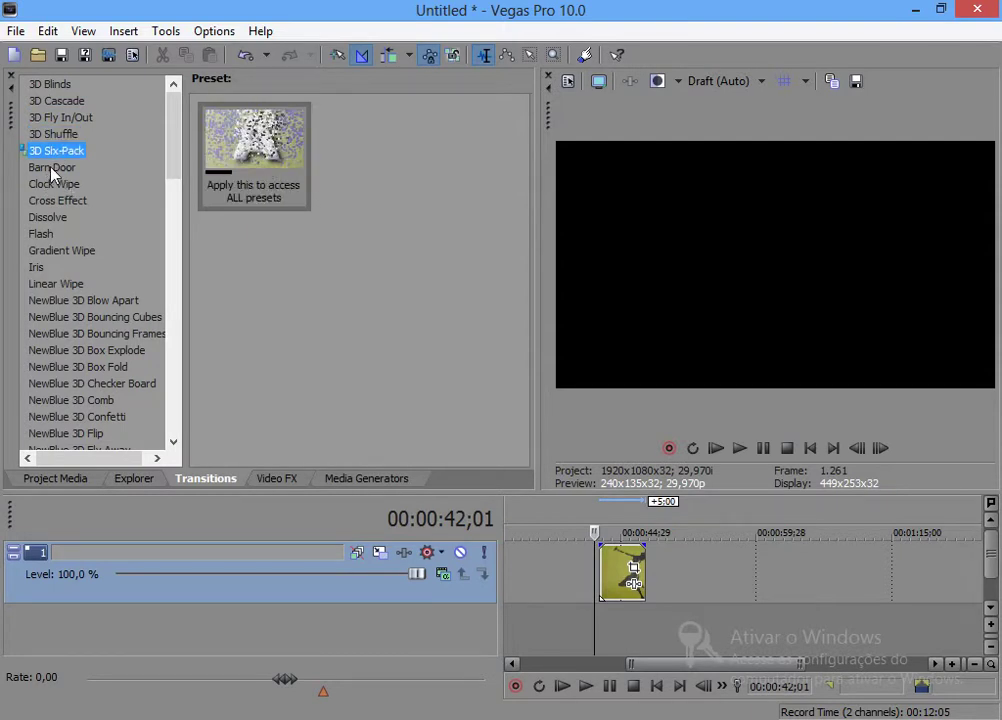
{"action": "left_click", "coordinate": [53, 168]}
{"action": "left_click", "coordinate": [50, 184]}
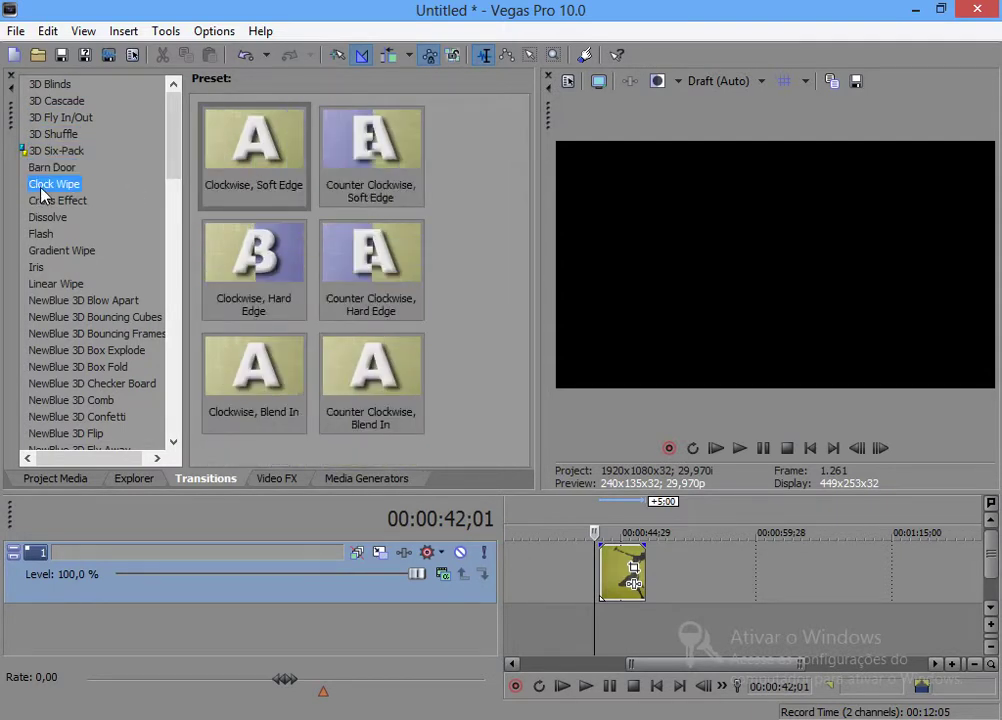
{"action": "left_click", "coordinate": [52, 200]}
{"action": "left_click", "coordinate": [50, 218]}
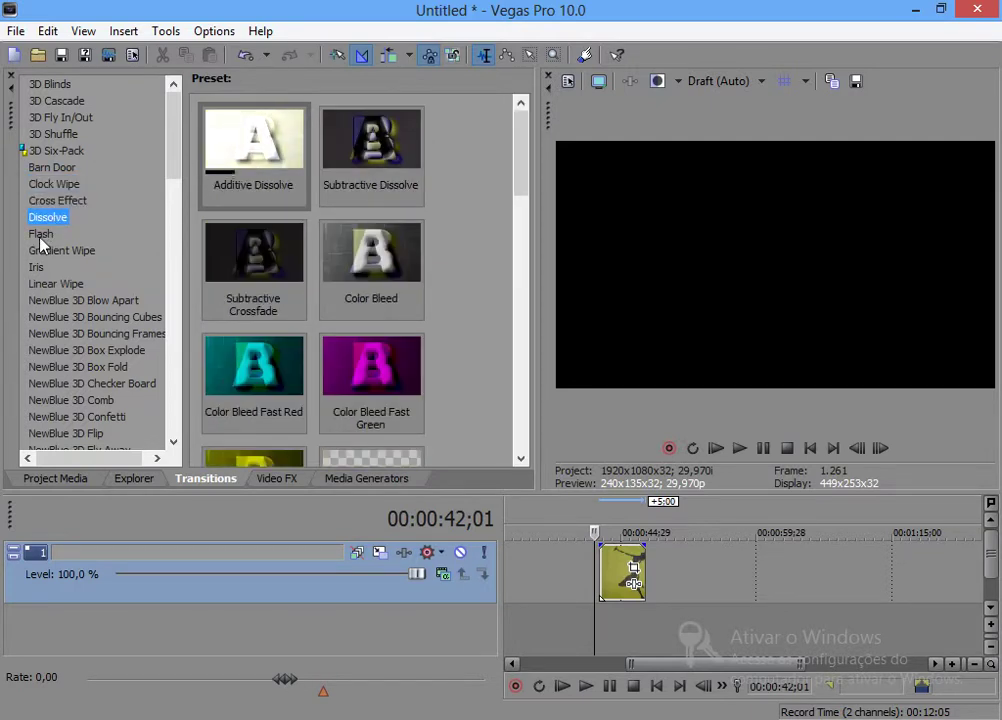
{"action": "left_click", "coordinate": [40, 234]}
- Apply the Spiral preset of the Gradient Wipe transition to the start of the photo clip and close its settings
{"action": "left_click", "coordinate": [41, 251]}
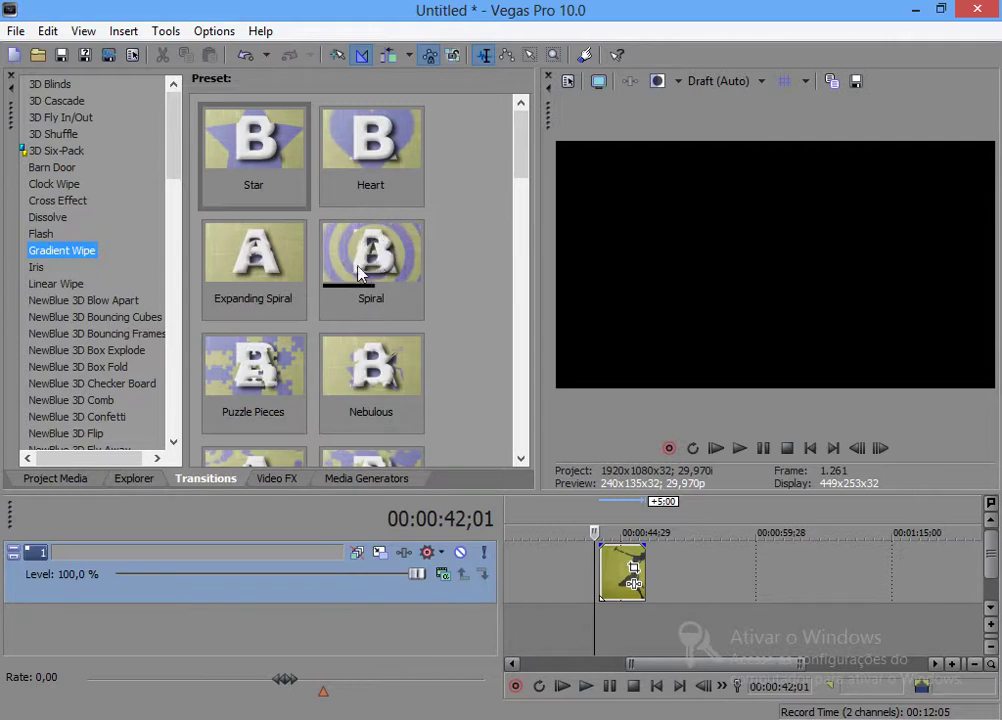
{"action": "left_click_drag", "start_coordinate": [349, 260], "coordinate": [454, 313]}
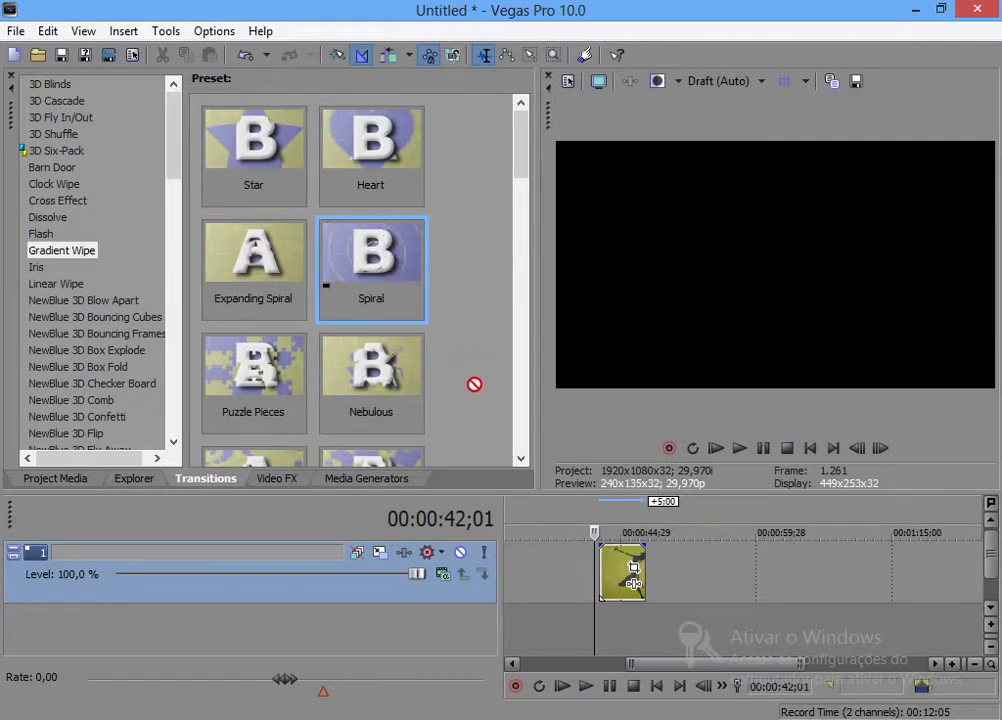
{"action": "left_click_drag", "start_coordinate": [474, 384], "coordinate": [603, 601]}
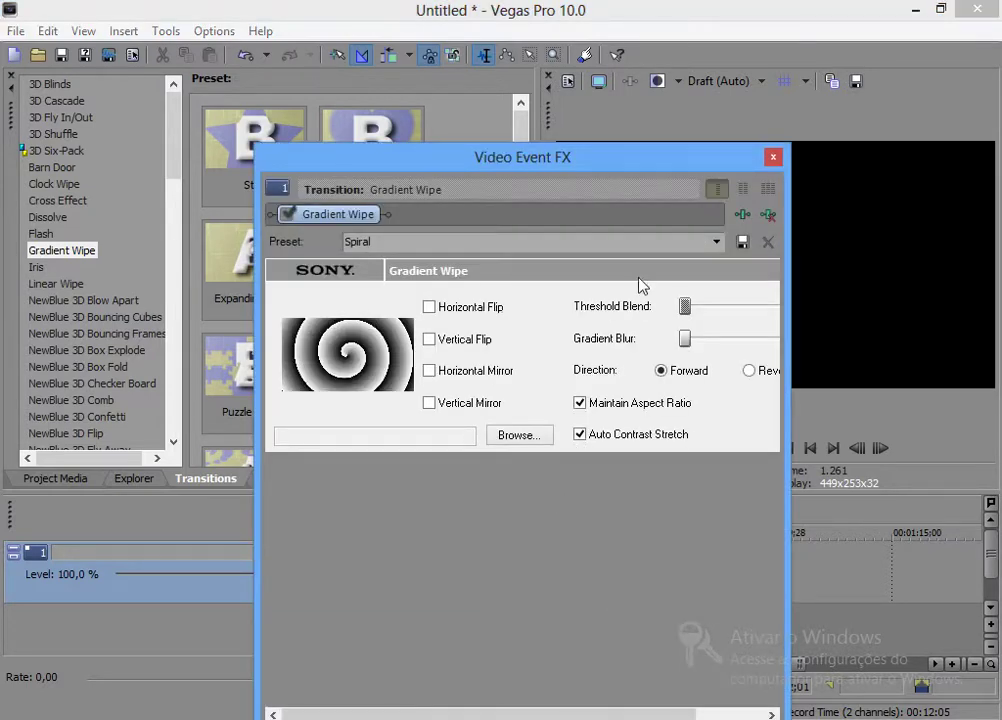
{"action": "left_click_drag", "start_coordinate": [560, 157], "coordinate": [378, 131]}
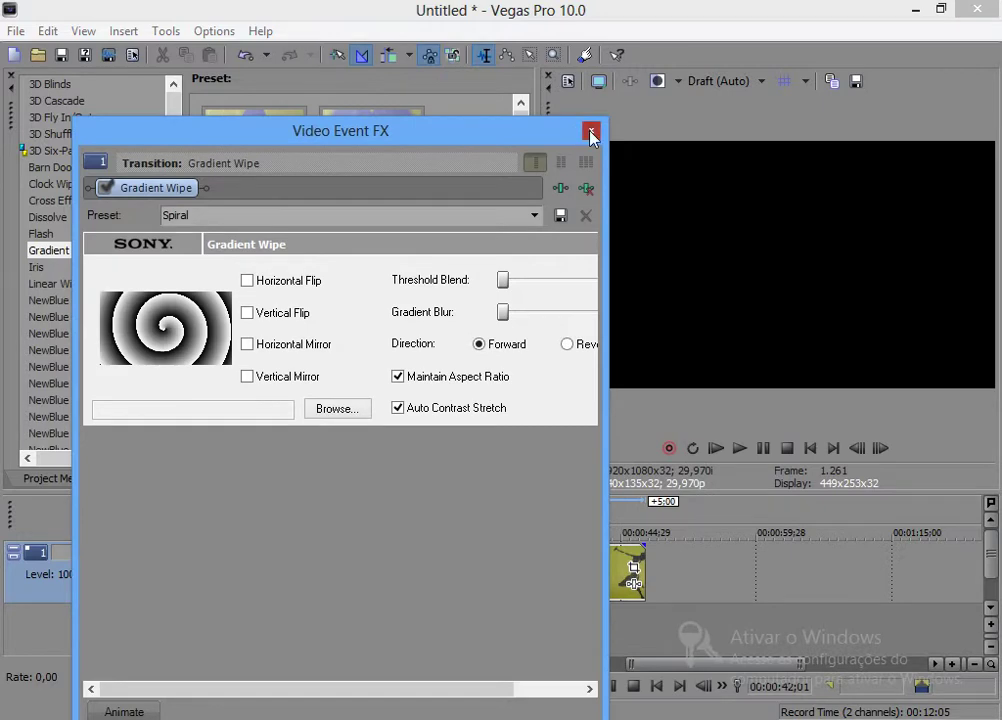
{"action": "left_click", "coordinate": [591, 132]}
- Play the start of the photo clip several times to review the spiral Gradient Wipe transition
{"action": "left_click", "coordinate": [598, 519]}
{"action": "scroll", "coordinate": [660, 566], "scroll_direction": "up", "scroll_amount": 5}
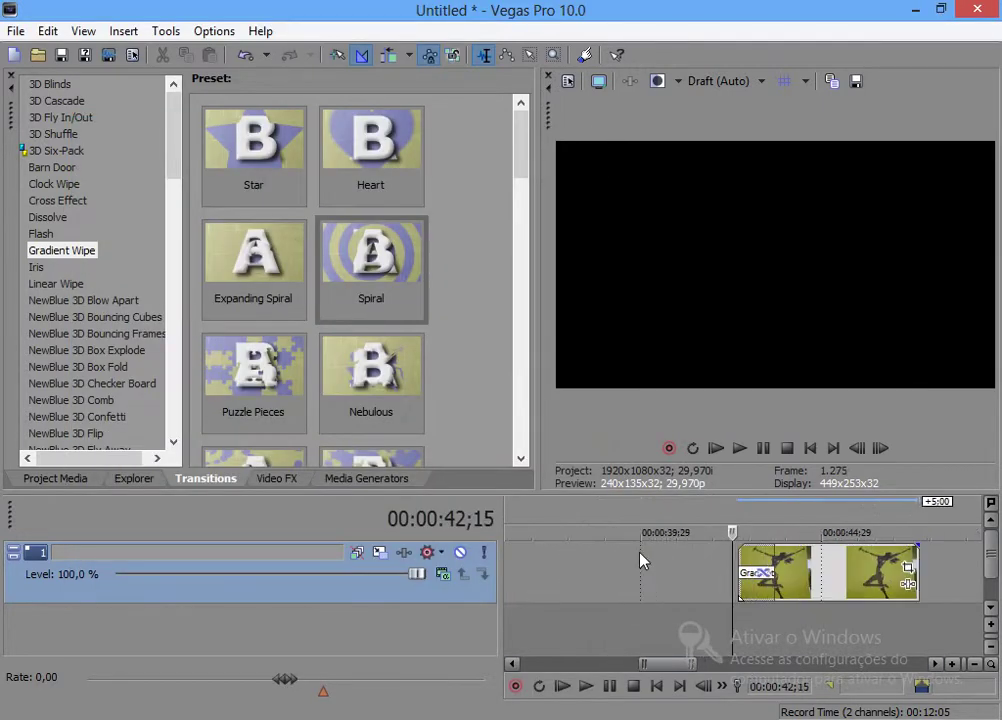
{"action": "left_click_drag", "start_coordinate": [670, 668], "coordinate": [680, 667]}
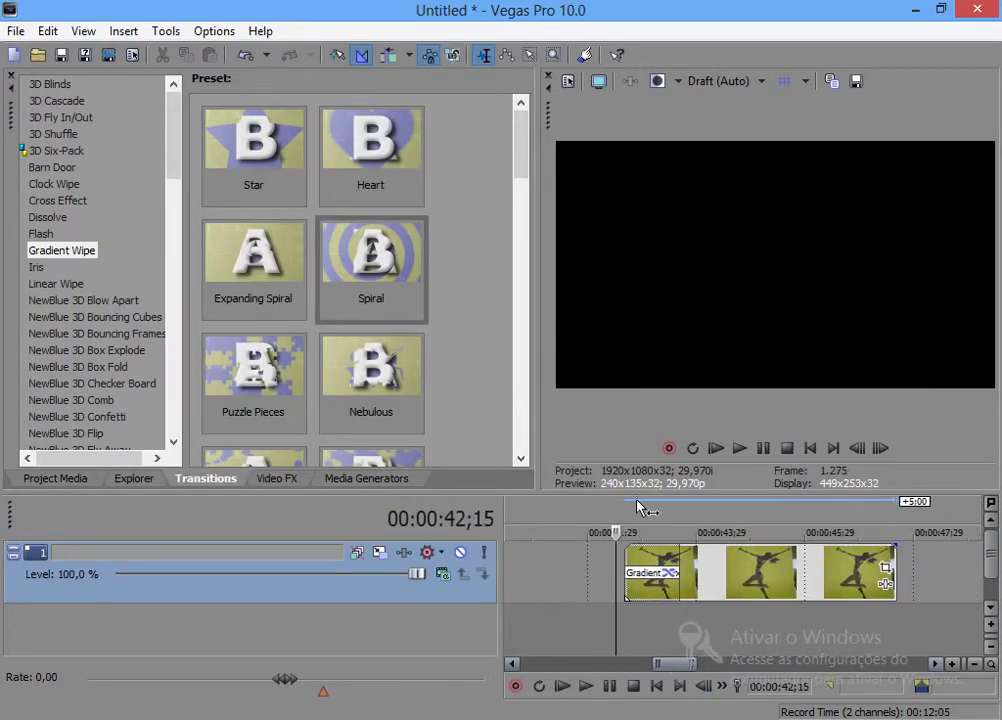
{"action": "key", "text": "space"}
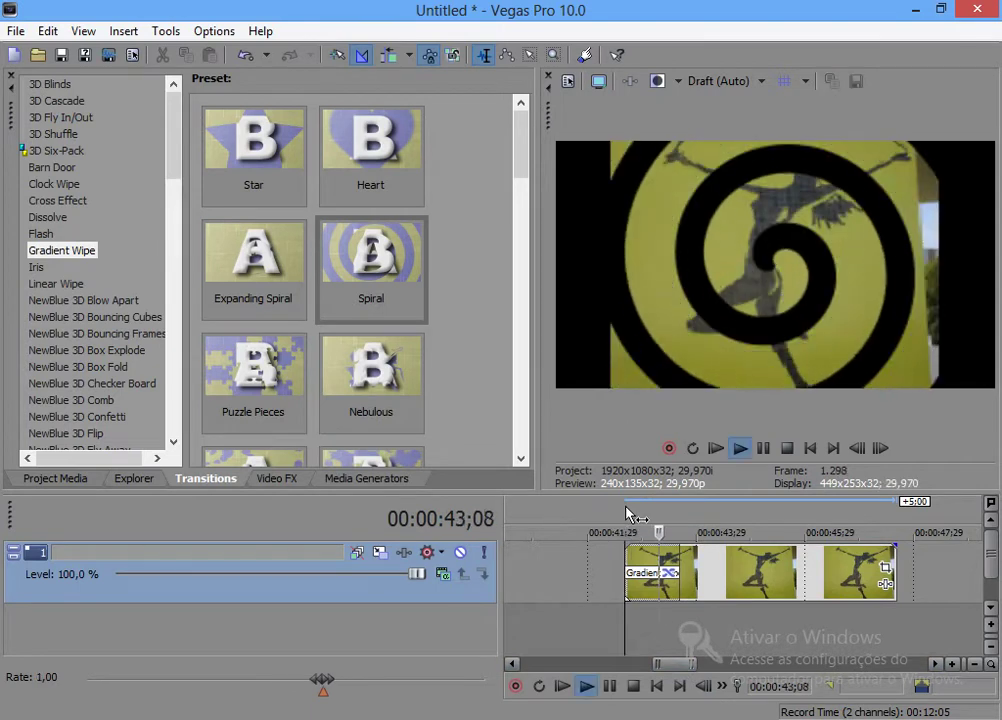
{"action": "key", "text": "space"}
{"action": "key", "text": "space"}
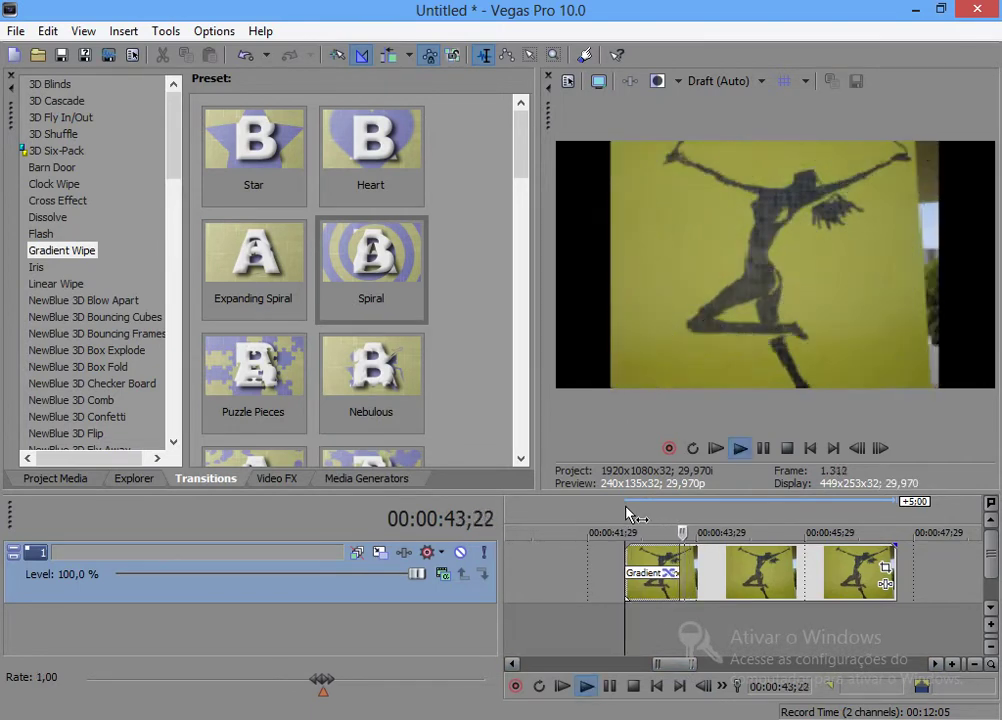
{"action": "key", "text": "space"}
{"action": "key", "text": "space"}
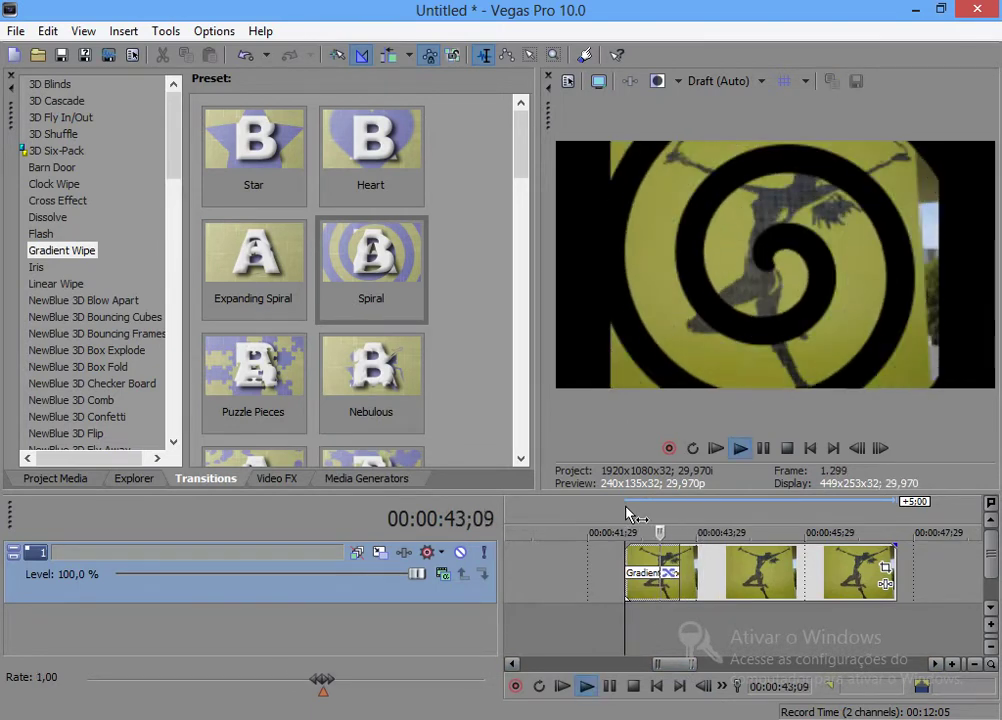
{"action": "key", "text": "space"}
{"action": "key", "text": "space"}
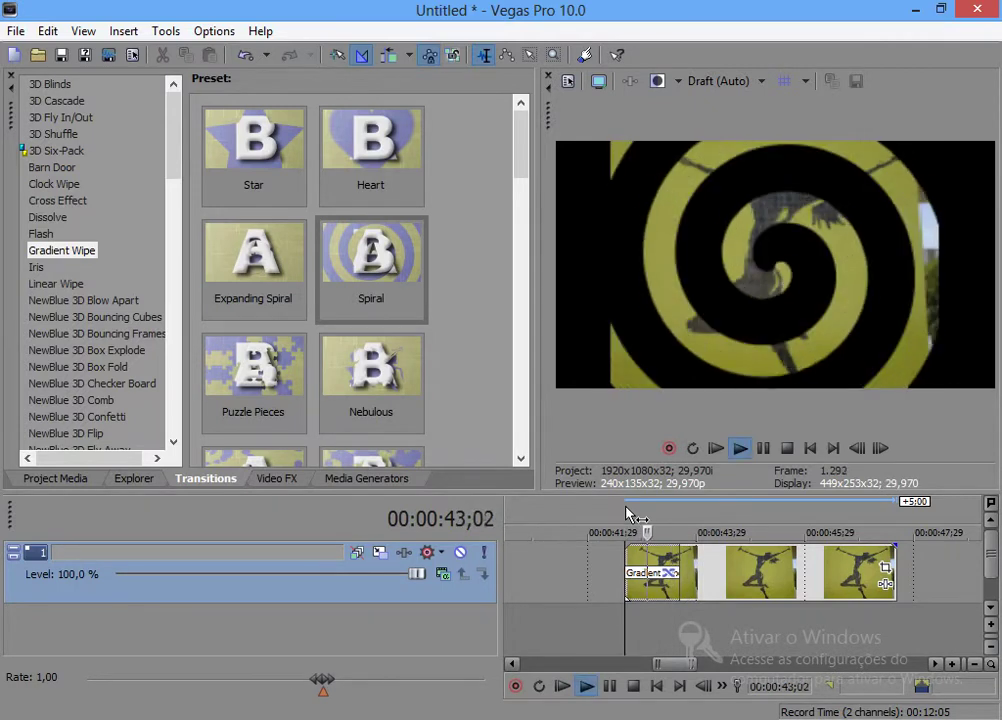
{"action": "key", "text": "space"}
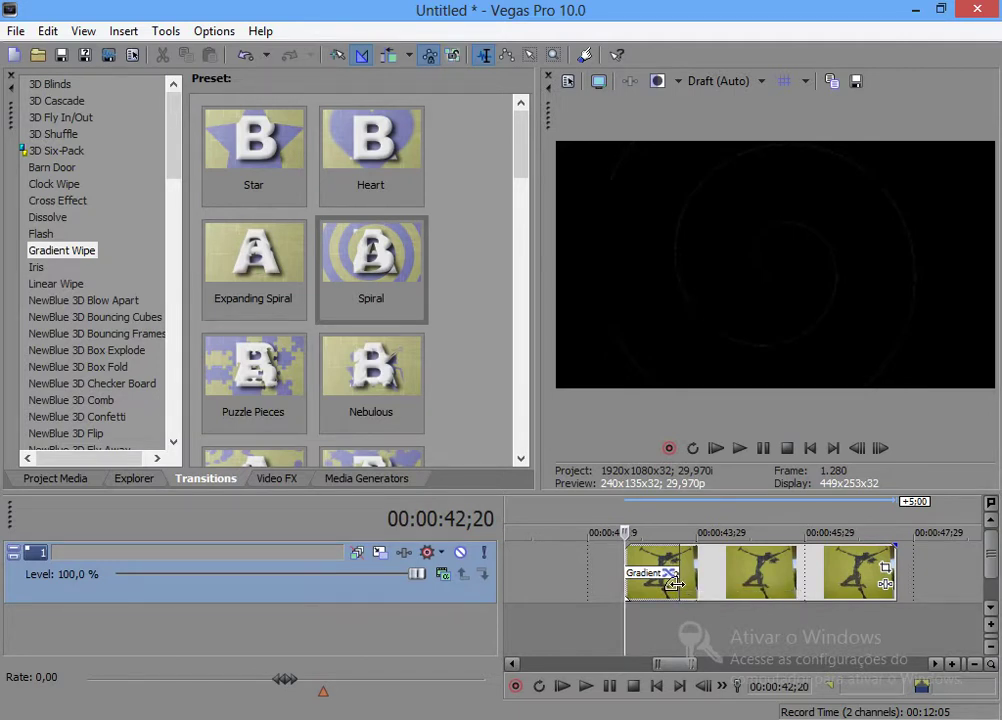
- Lengthen the Gradient Wipe transition over about half of the photo clip and preview its slower playback
{"action": "left_click_drag", "start_coordinate": [676, 584], "coordinate": [760, 588]}
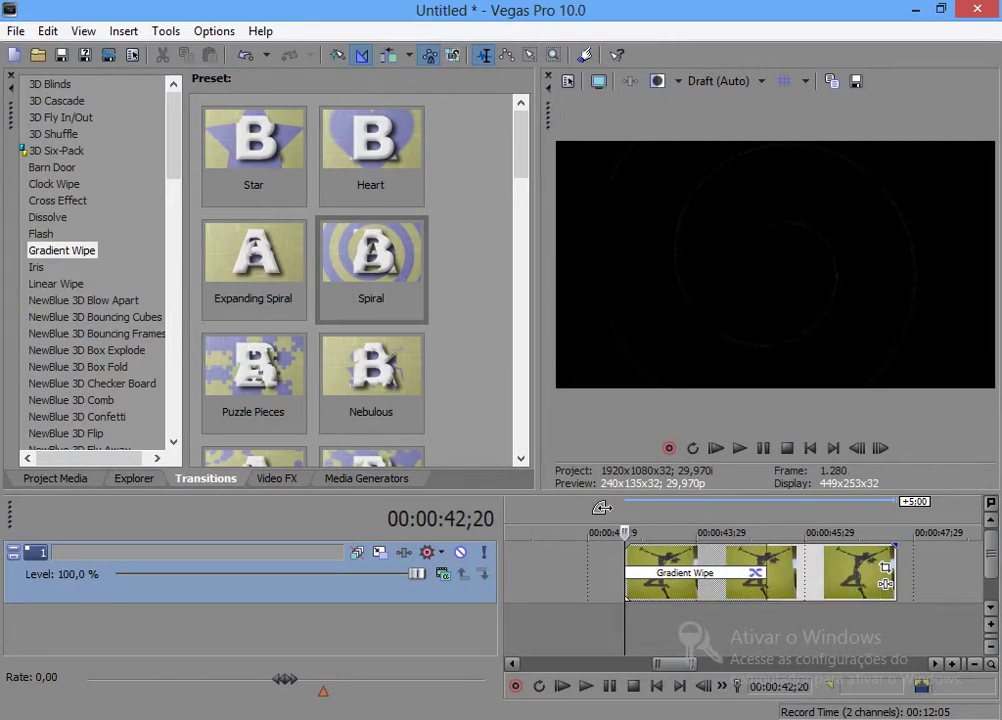
{"action": "left_click", "coordinate": [739, 449]}
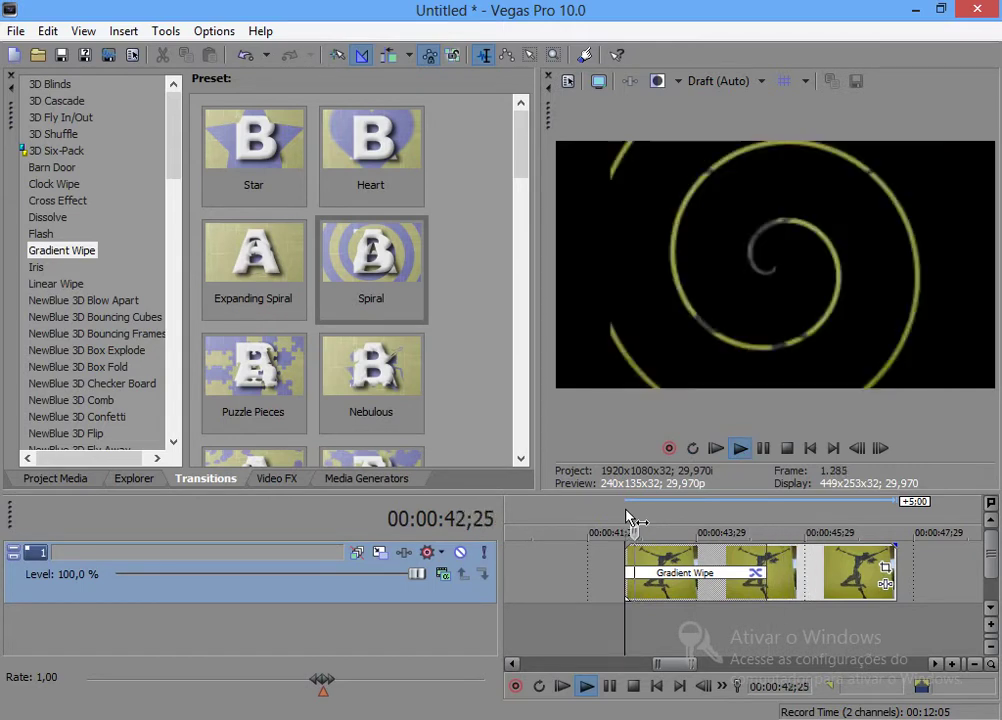
{"action": "key", "text": "space"}
- Extend the end of the photo clip by 3:06, stretch its Gradient Wipe over about half the clip, and preview it
{"action": "left_click_drag", "start_coordinate": [760, 590], "coordinate": [960, 576]}
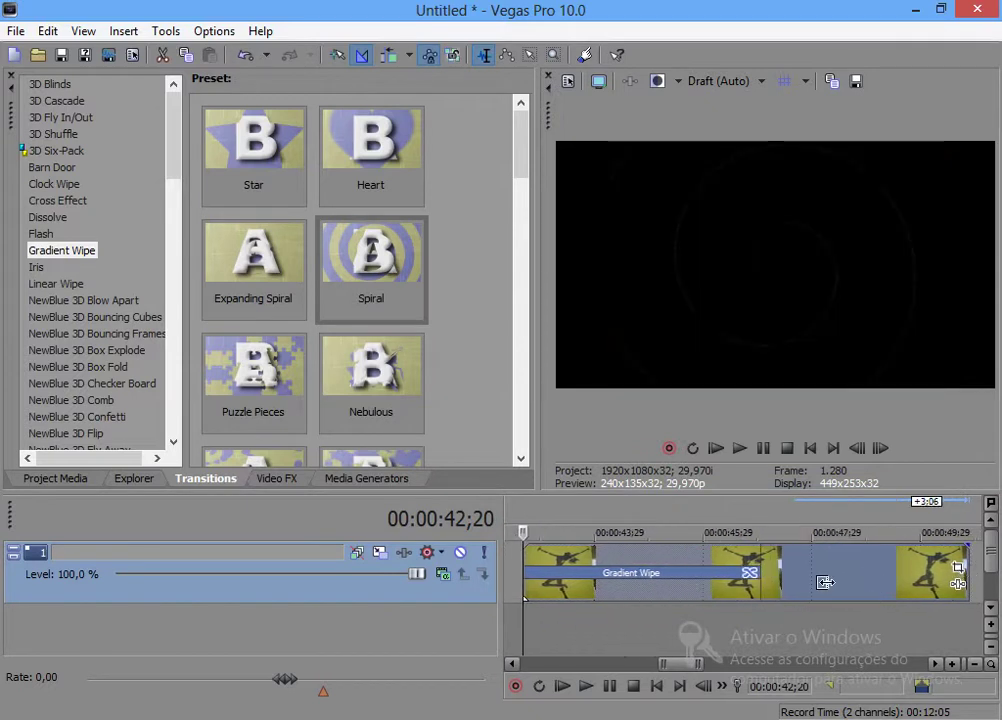
{"action": "left_click", "coordinate": [741, 449]}
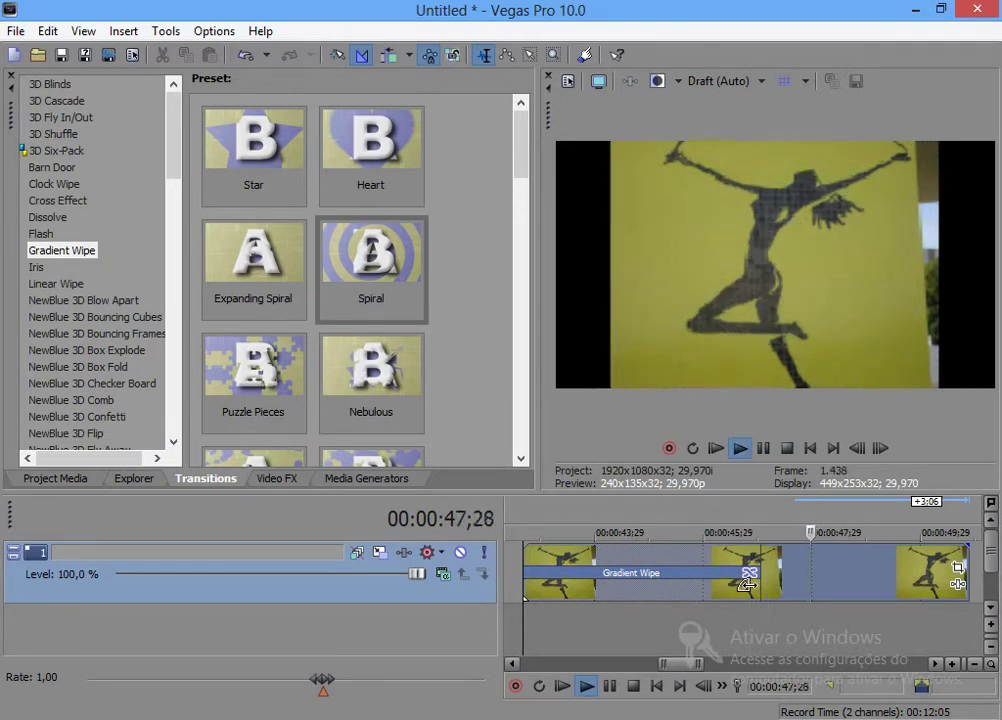
{"action": "key", "text": "space"}
- Shorten the Gradient Wipe to a brief stretch at the start of the photo clip and play it repeatedly
{"action": "left_click_drag", "start_coordinate": [754, 586], "coordinate": [538, 590]}
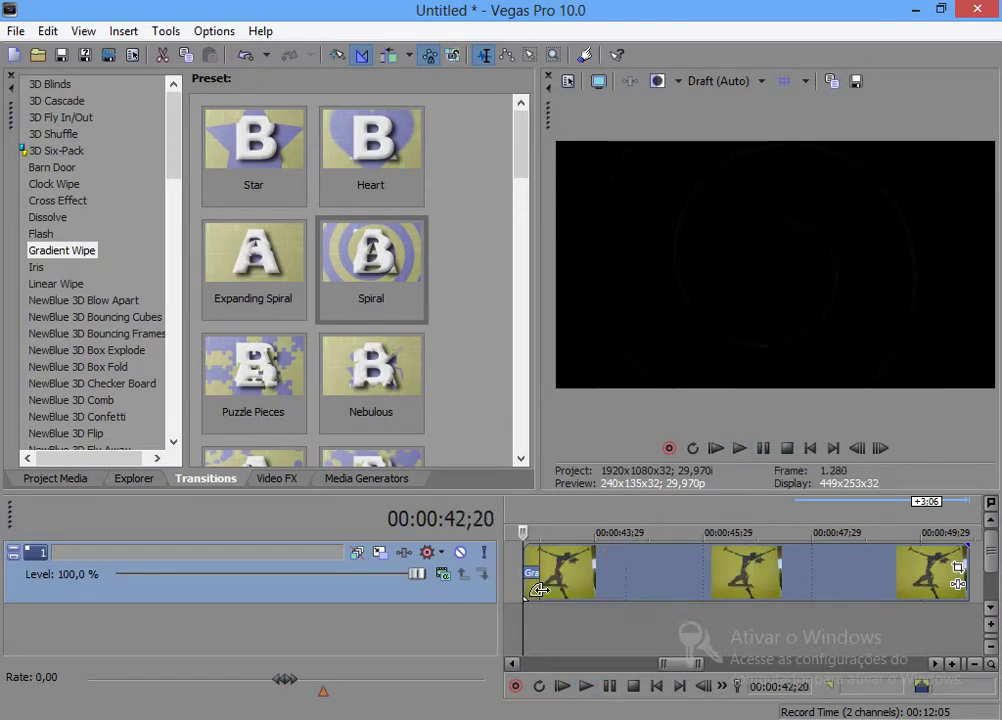
{"action": "key", "text": "space"}
{"action": "key", "text": "space"}
{"action": "key", "text": "space"}
{"action": "key", "text": "space"}
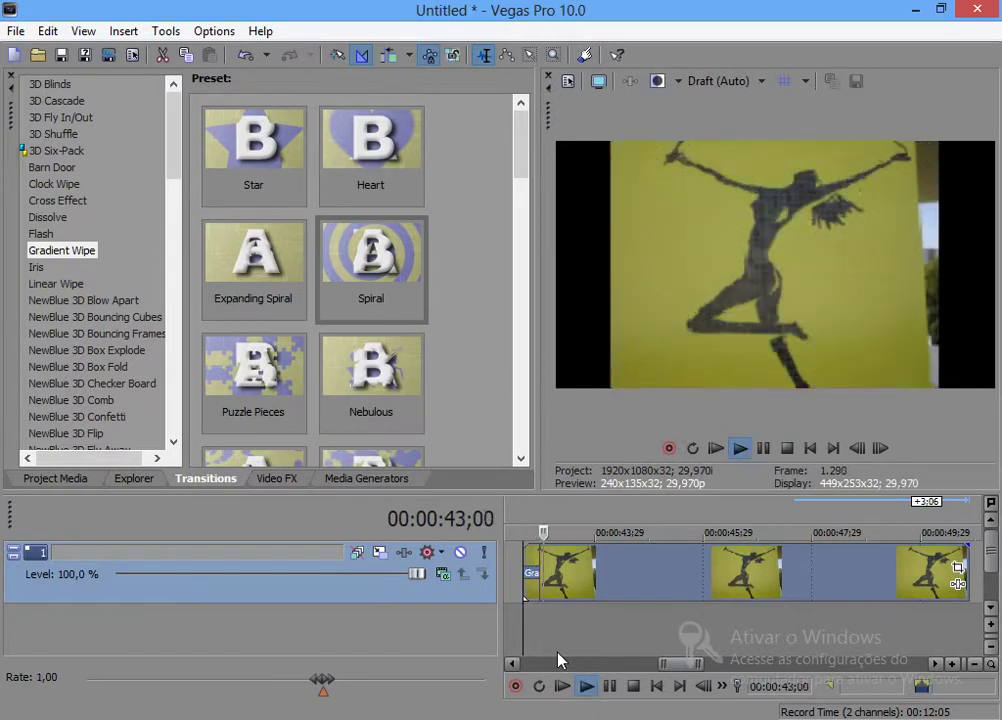
{"action": "key", "text": "space"}
{"action": "key", "text": "space"}
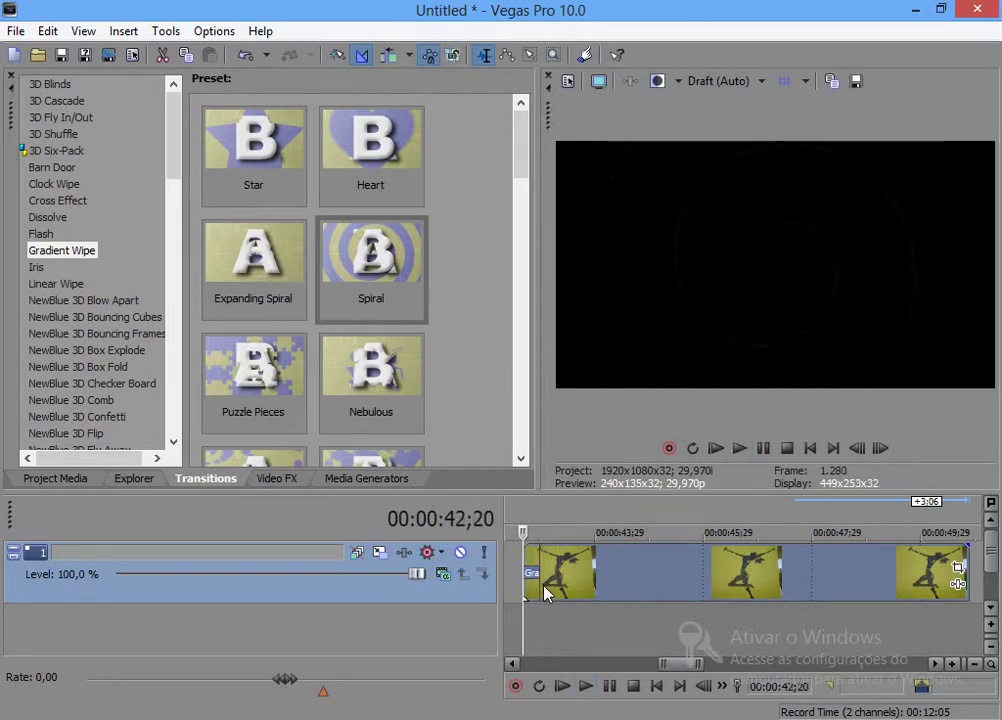
- Stretch the Gradient Wipe back over about half of the photo clip and open its transition properties
{"action": "left_click_drag", "start_coordinate": [545, 592], "coordinate": [755, 586]}
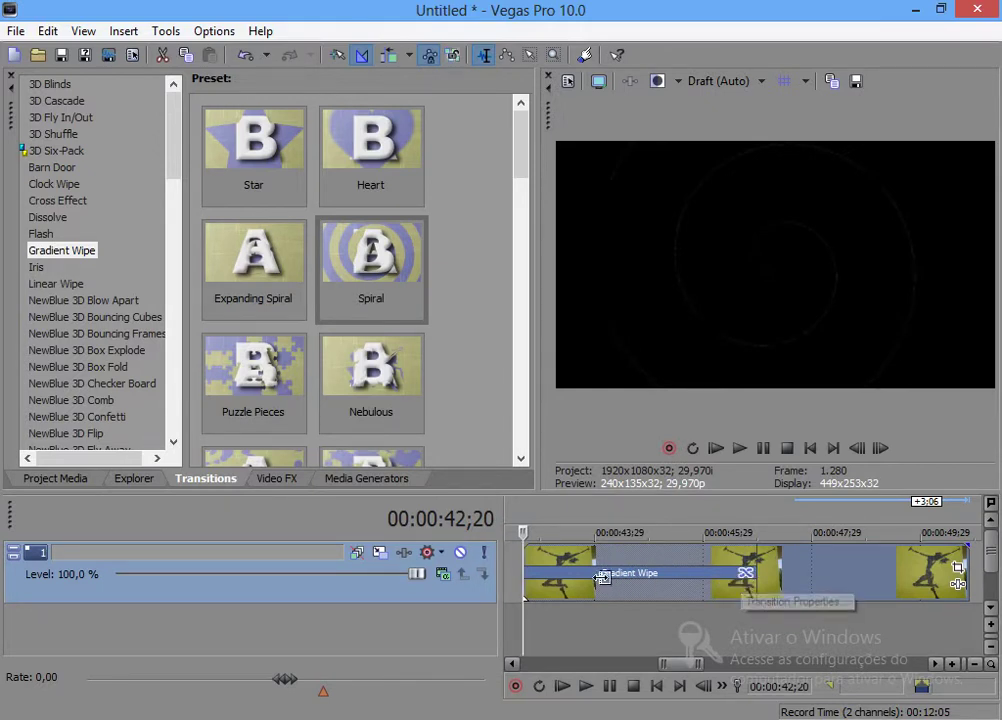
{"action": "left_click", "coordinate": [746, 576]}
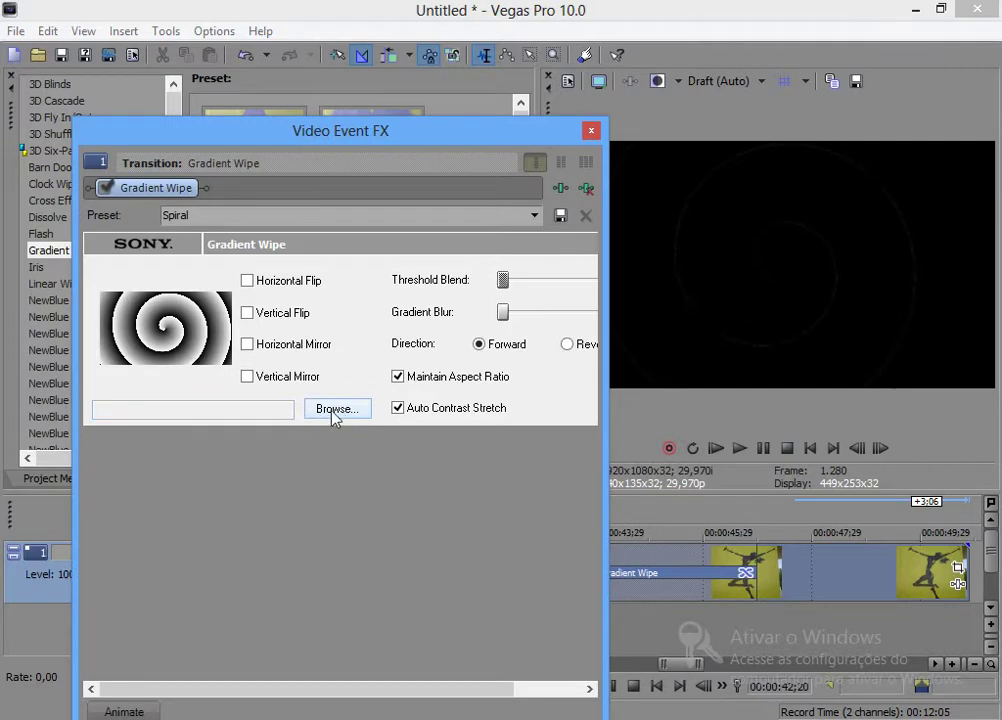
{"action": "mouse_move", "coordinate": [463, 689]}
{"action": "left_mouse_down"}
{"action": "mouse_move", "coordinate": [540, 688]}
{"action": "mouse_move", "coordinate": [446, 690]}
{"action": "left_mouse_up"}
{"action": "left_click_drag", "start_coordinate": [462, 143], "coordinate": [322, 148]}
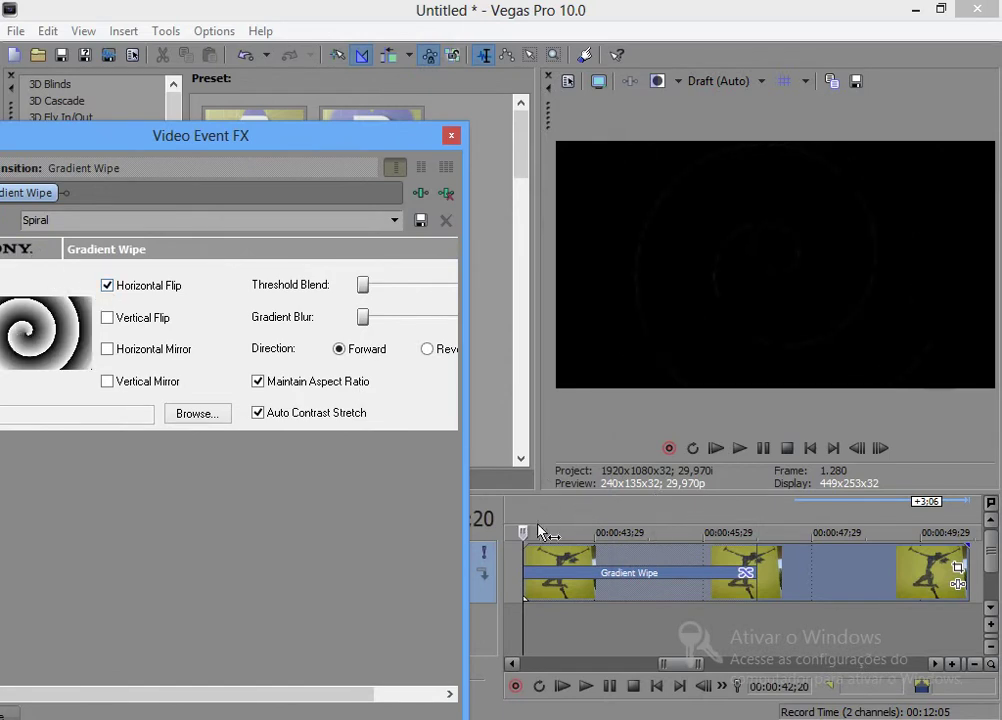
- Compare the spiral with Horizontal Flip on and off at several points of the transition, leaving the option disabled
{"action": "left_click_drag", "start_coordinate": [527, 527], "coordinate": [525, 527]}
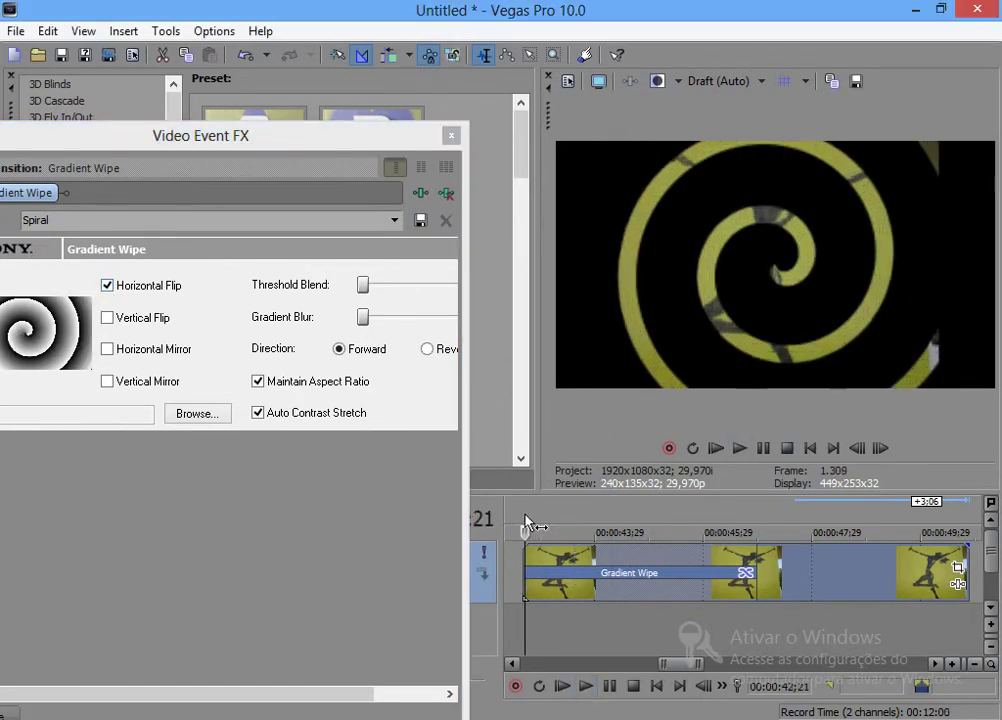
{"action": "left_click", "coordinate": [107, 287]}
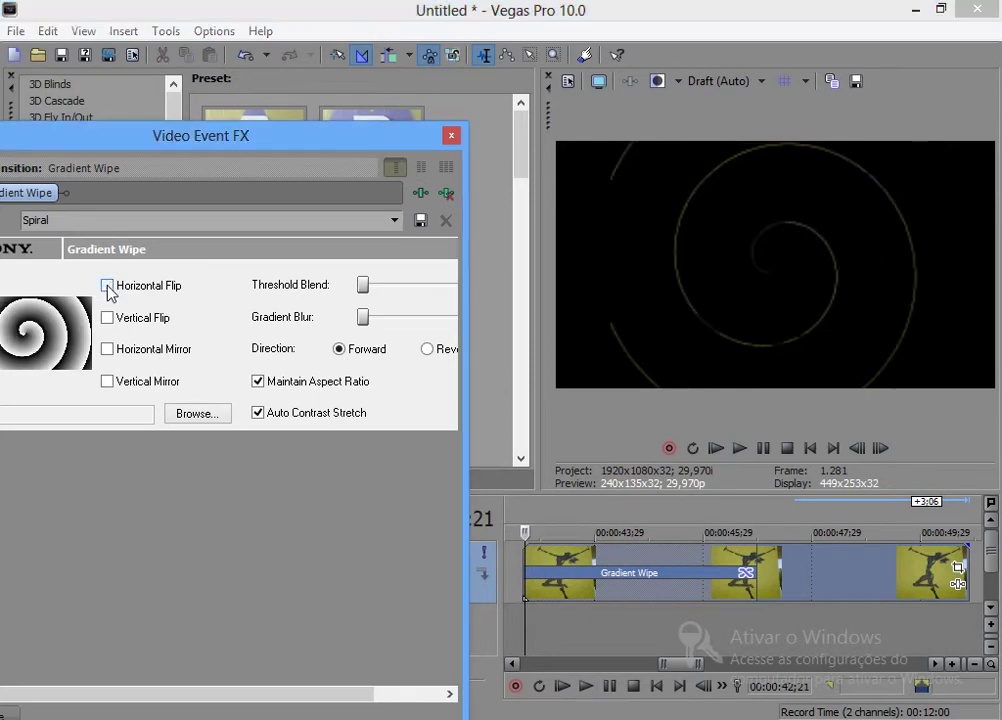
{"action": "left_click", "coordinate": [615, 527]}
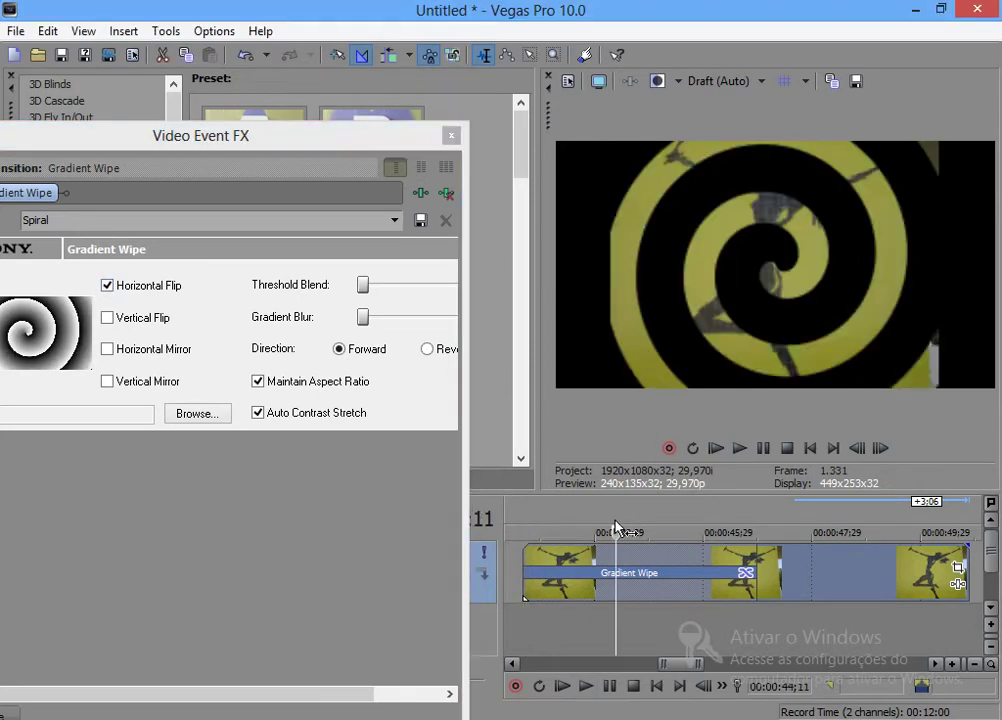
{"action": "left_click", "coordinate": [107, 287]}
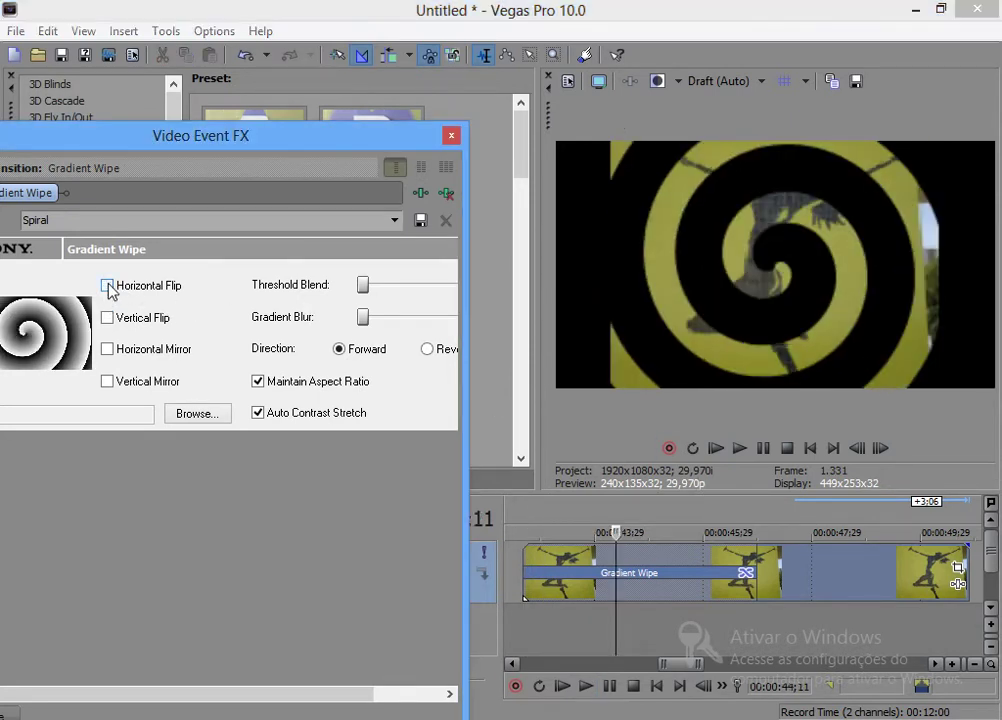
{"action": "left_click", "coordinate": [108, 286]}
{"action": "left_click", "coordinate": [107, 287]}
{"action": "left_click", "coordinate": [107, 287]}
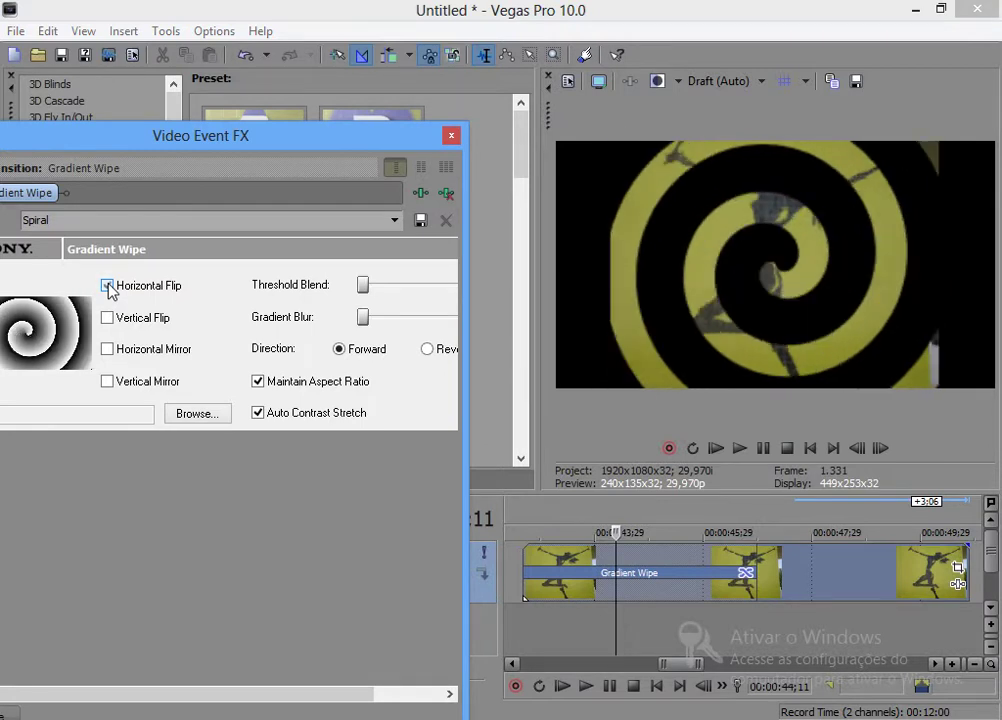
{"action": "left_click", "coordinate": [108, 287]}
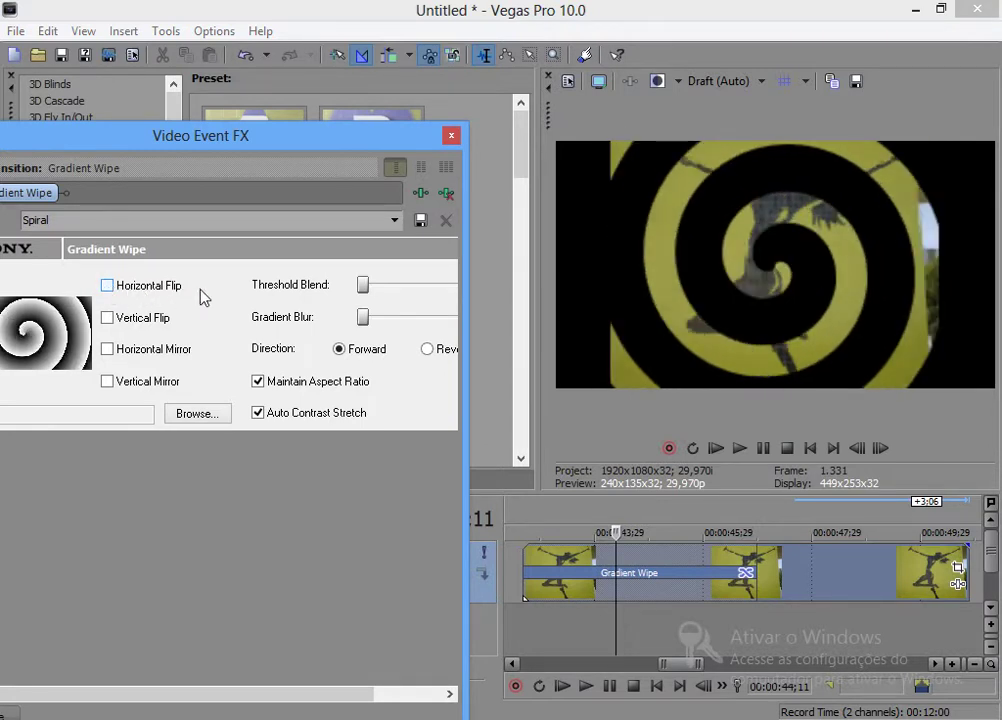
- Switch Vertical Flip on and off to compare the spiral's orientation, leaving the option disabled
{"action": "left_click", "coordinate": [108, 318]}
{"action": "left_click", "coordinate": [108, 318]}
{"action": "left_click", "coordinate": [108, 318]}
{"action": "left_click", "coordinate": [108, 318]}
- Try Horizontal Mirror with a playback of the transition, switch it off, and try Vertical Mirror
{"action": "left_click", "coordinate": [108, 350]}
{"action": "left_click", "coordinate": [108, 350]}
{"action": "left_click", "coordinate": [108, 350]}
{"action": "left_click", "coordinate": [108, 350]}
{"action": "left_click", "coordinate": [108, 350]}
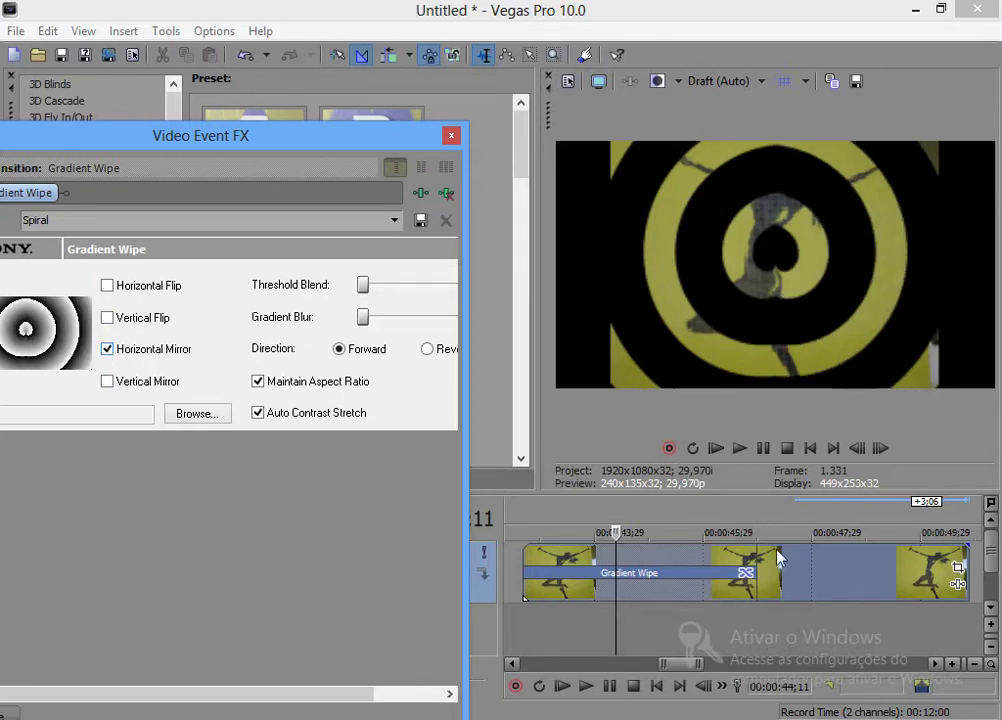
{"action": "left_click", "coordinate": [530, 514]}
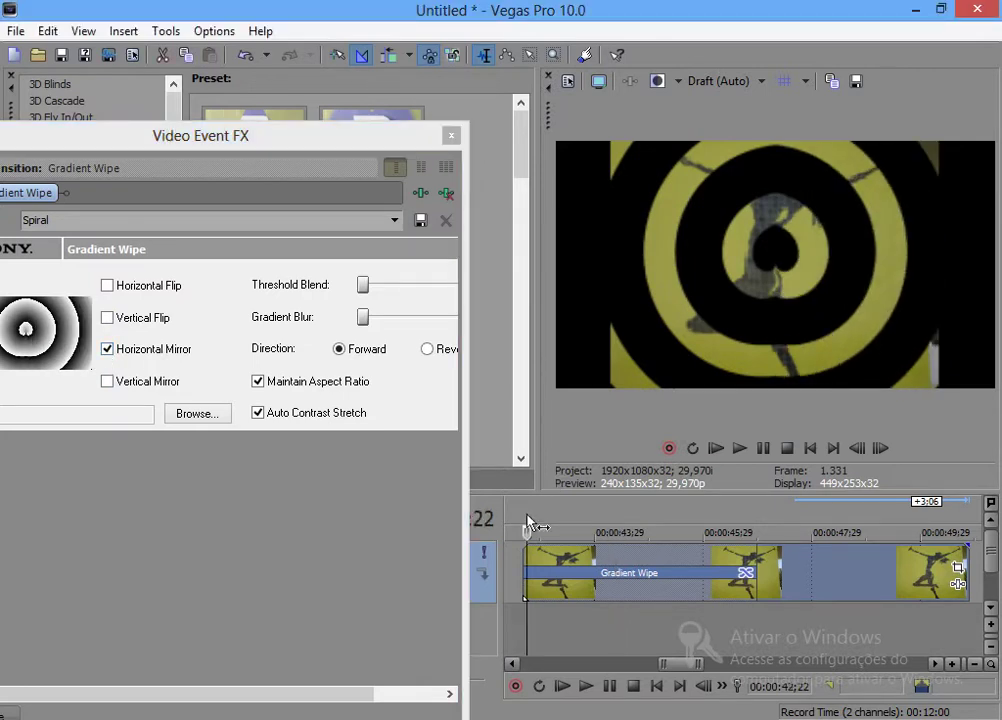
{"action": "left_click", "coordinate": [739, 449]}
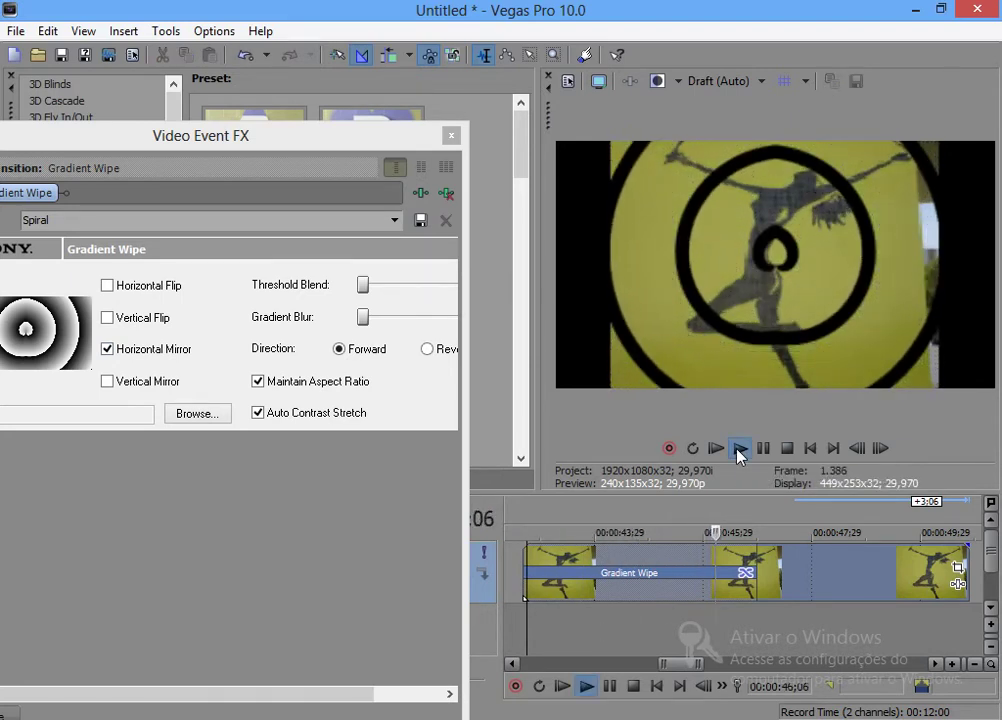
{"action": "left_click", "coordinate": [107, 349]}
{"action": "left_click", "coordinate": [107, 381]}
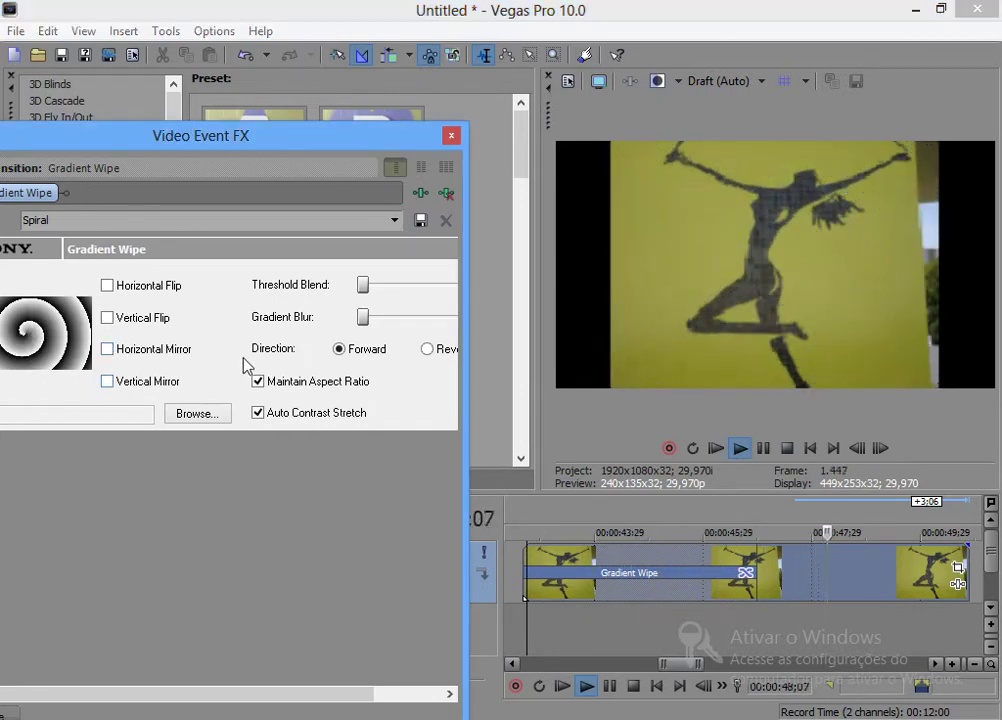
- Pause partway through the spiral wipe and try different Threshold Blend and Gradient Blur amounts, resetting both to 0,000
{"action": "left_click", "coordinate": [537, 519]}
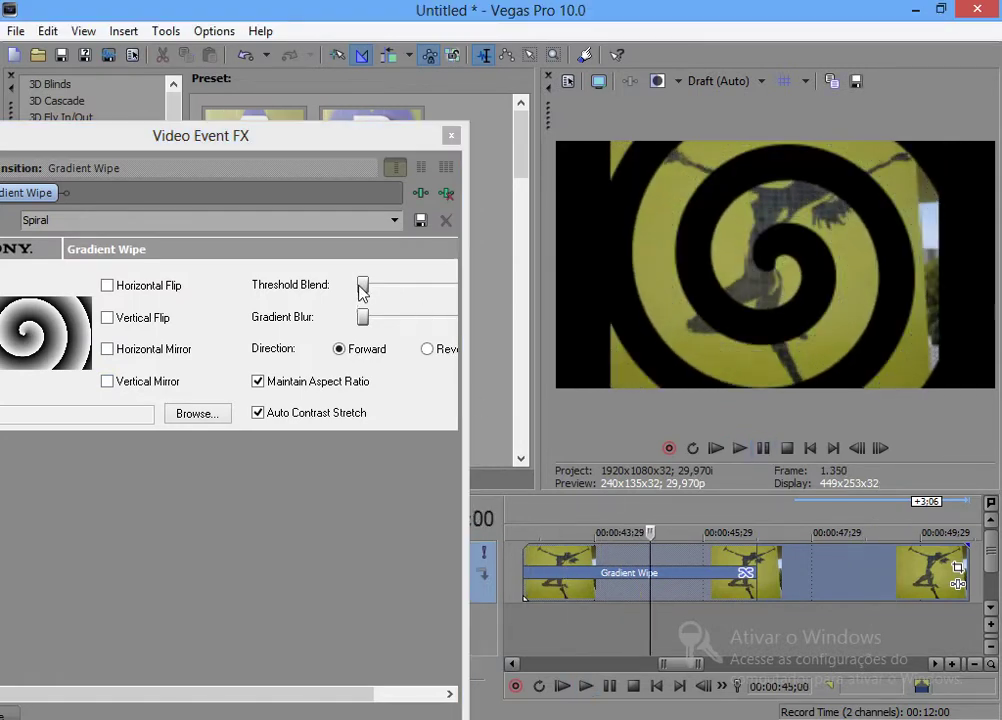
{"action": "mouse_move", "coordinate": [363, 288]}
{"action": "left_mouse_down"}
{"action": "mouse_move", "coordinate": [421, 296]}
{"action": "mouse_move", "coordinate": [374, 292]}
{"action": "mouse_move", "coordinate": [394, 300]}
{"action": "mouse_move", "coordinate": [450, 299]}
{"action": "mouse_move", "coordinate": [398, 288]}
{"action": "mouse_move", "coordinate": [366, 306]}
{"action": "left_mouse_up"}
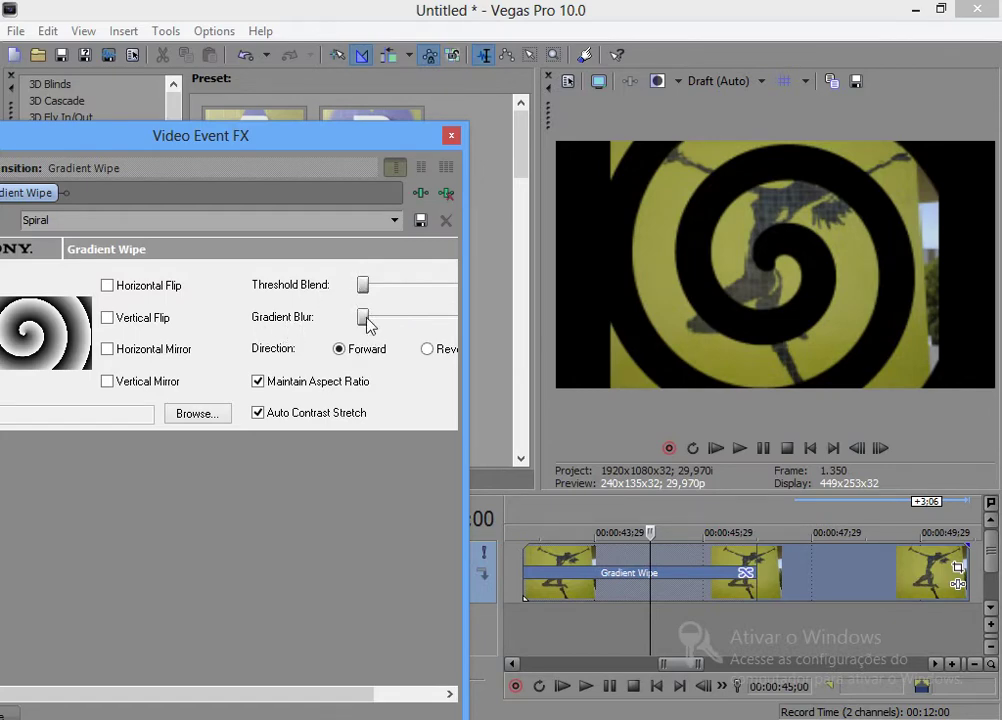
{"action": "left_click_drag", "start_coordinate": [383, 320], "coordinate": [359, 334]}
- Try the Reverse direction on the Gradient Wipe with a playback and return the direction to Forward
{"action": "left_click_drag", "start_coordinate": [304, 693], "coordinate": [409, 693]}
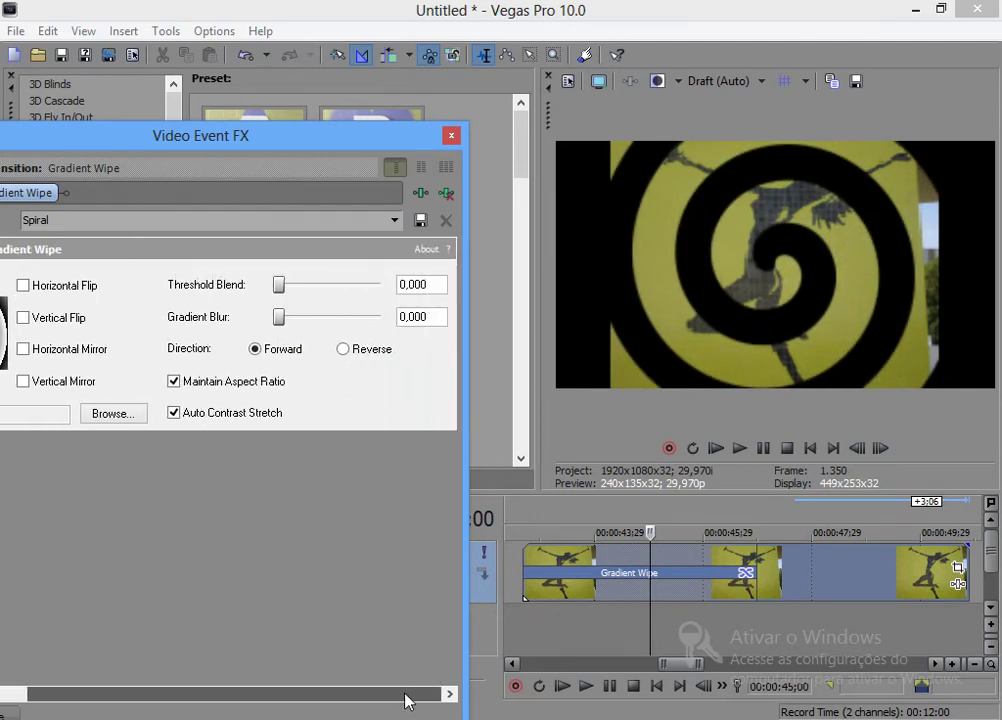
{"action": "left_click", "coordinate": [344, 349]}
{"action": "left_click", "coordinate": [257, 349]}
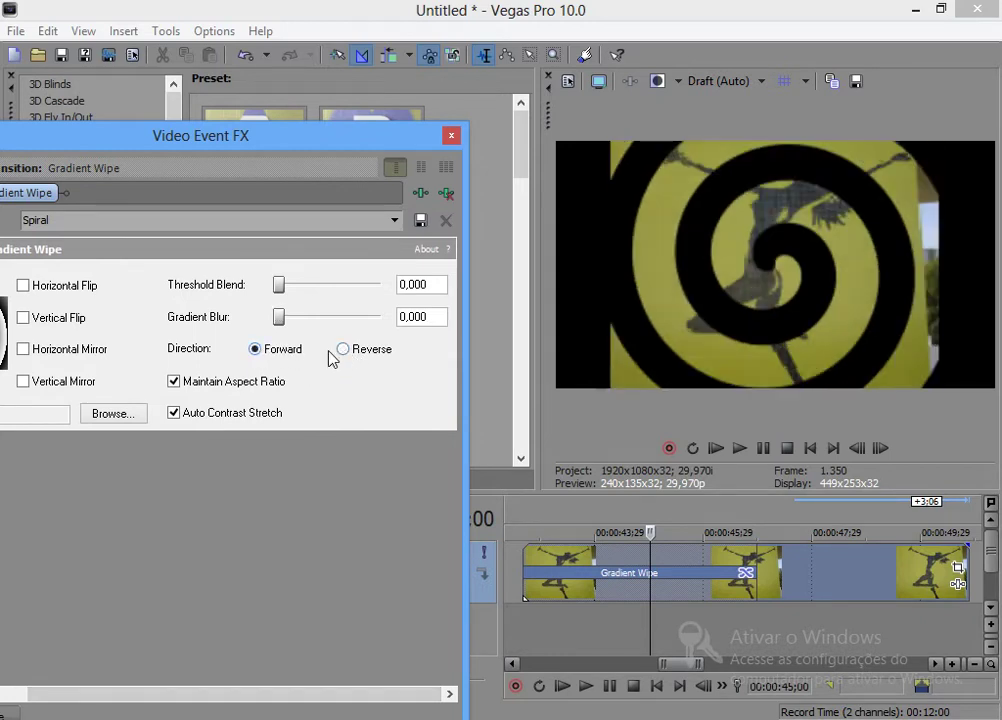
{"action": "left_click", "coordinate": [355, 356]}
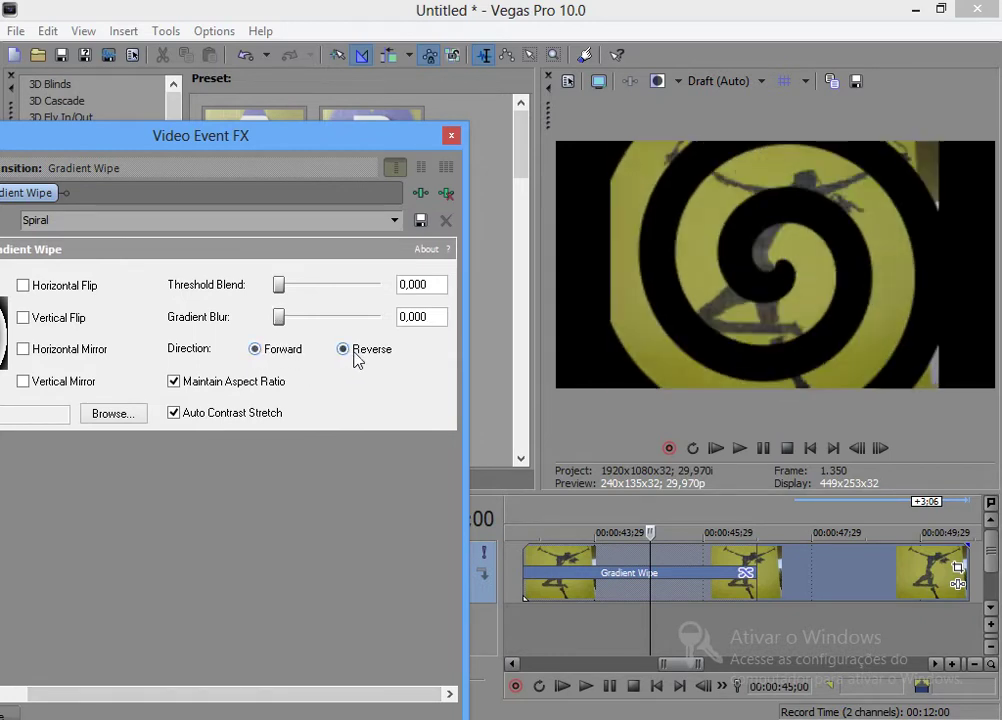
{"action": "left_click", "coordinate": [740, 450]}
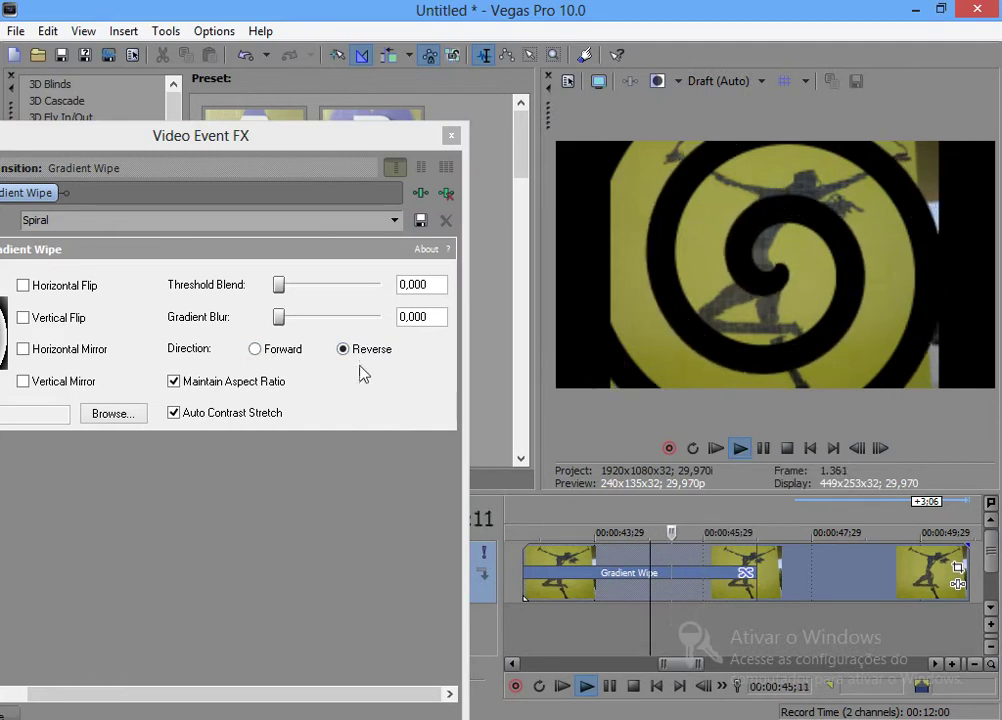
{"action": "left_click", "coordinate": [255, 349]}
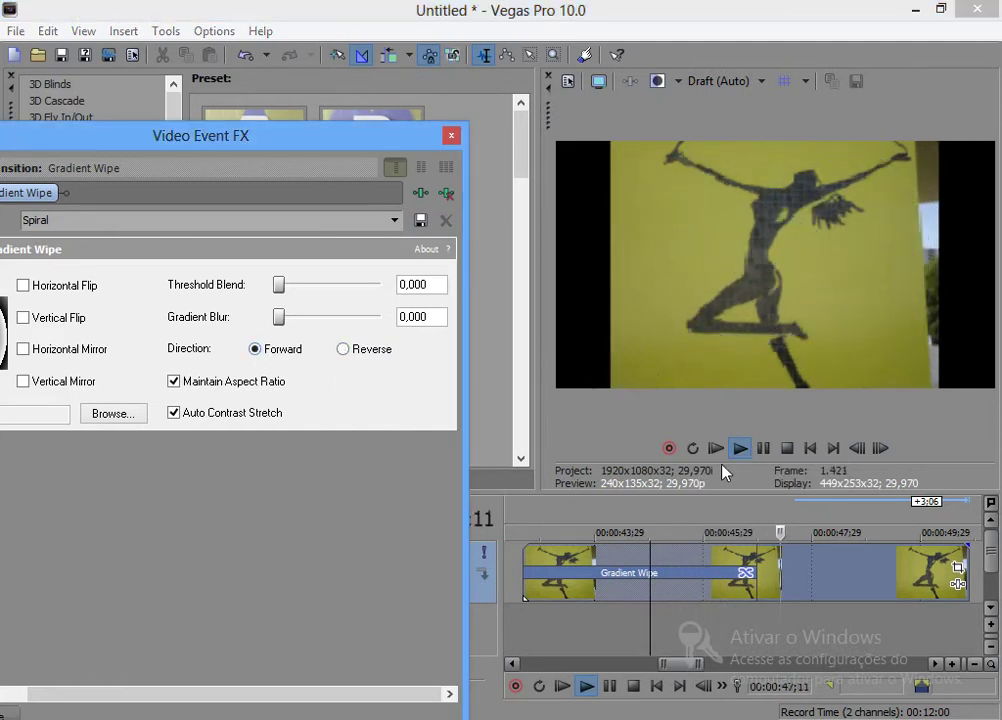
- Replay the spiral Gradient Wipe from the start of the photo clip several times and close its settings
{"action": "left_click", "coordinate": [527, 499]}
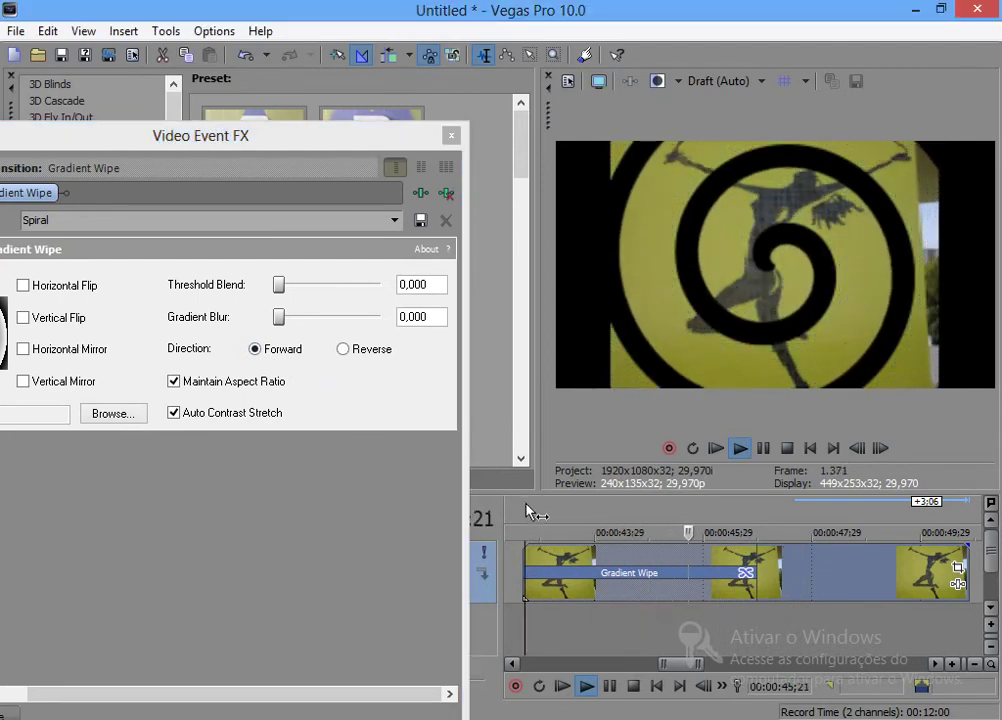
{"action": "left_click", "coordinate": [527, 506]}
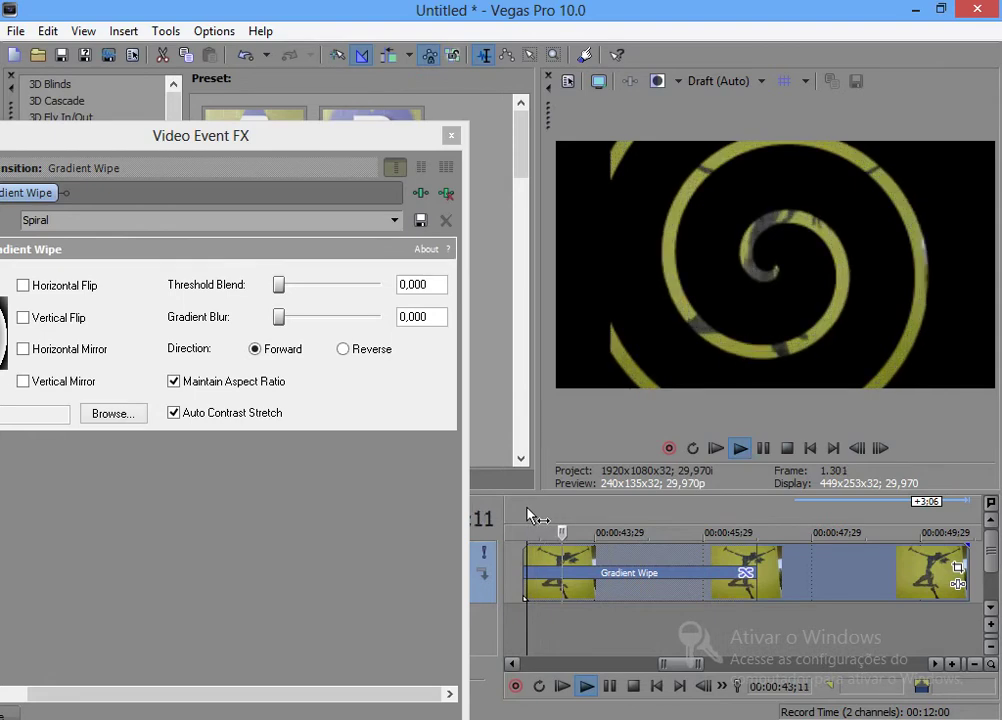
{"action": "left_click", "coordinate": [529, 510]}
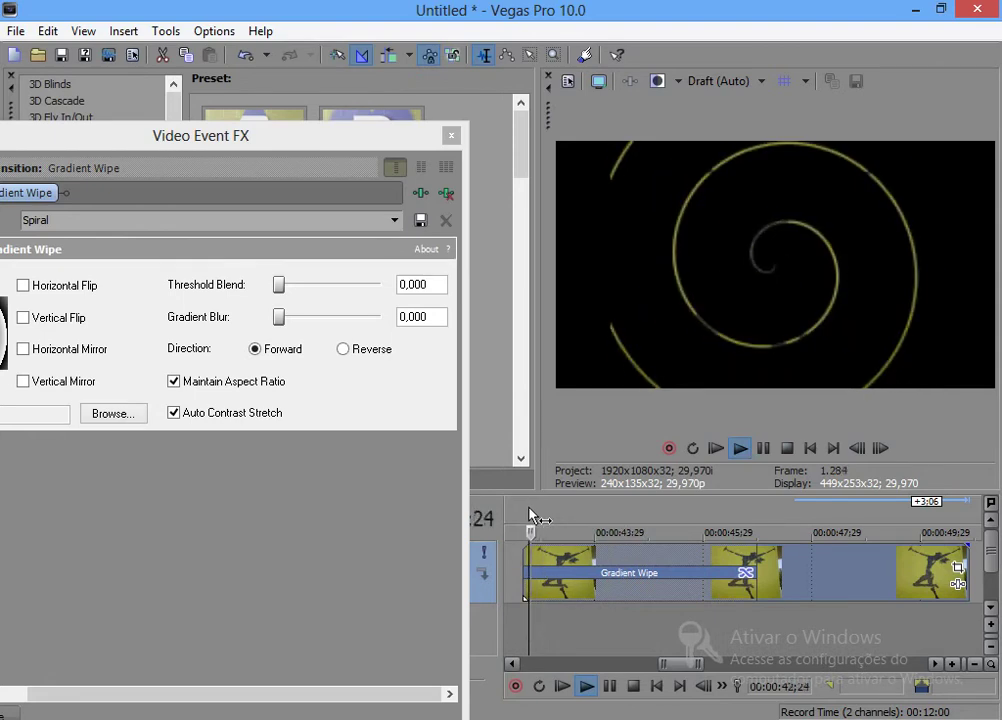
{"action": "key", "text": "space"}
{"action": "left_click", "coordinate": [451, 135]}
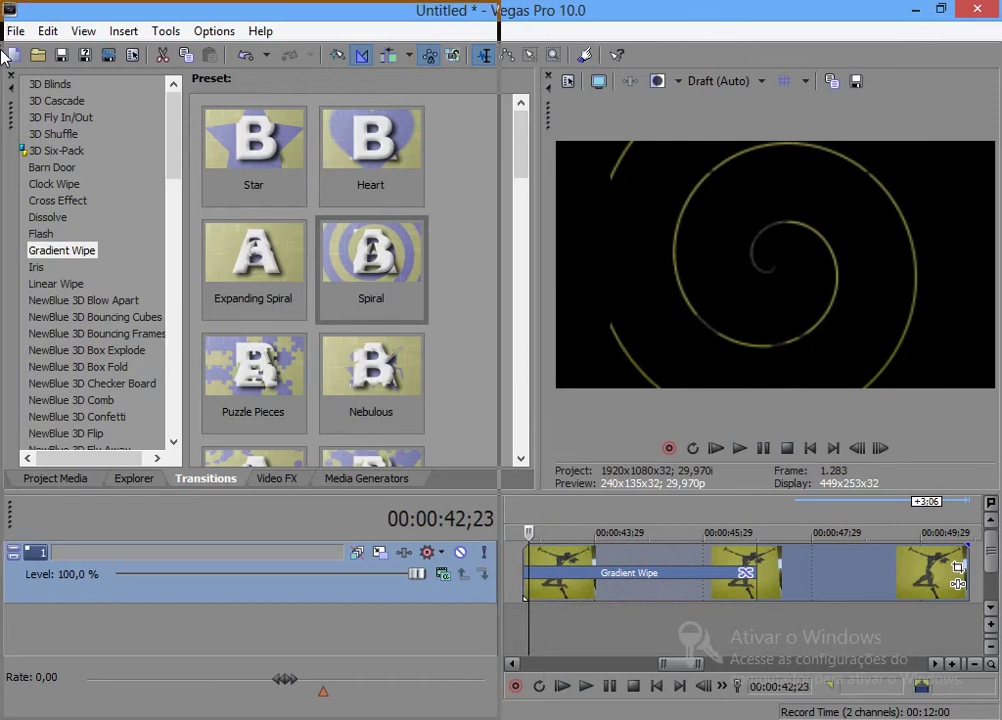
- Add the "The legend of Zelda" video from the desktop to the timeline at about 00:01:59;28 and dismiss the audio proxy notice
{"action": "key", "text": "super+Left"}
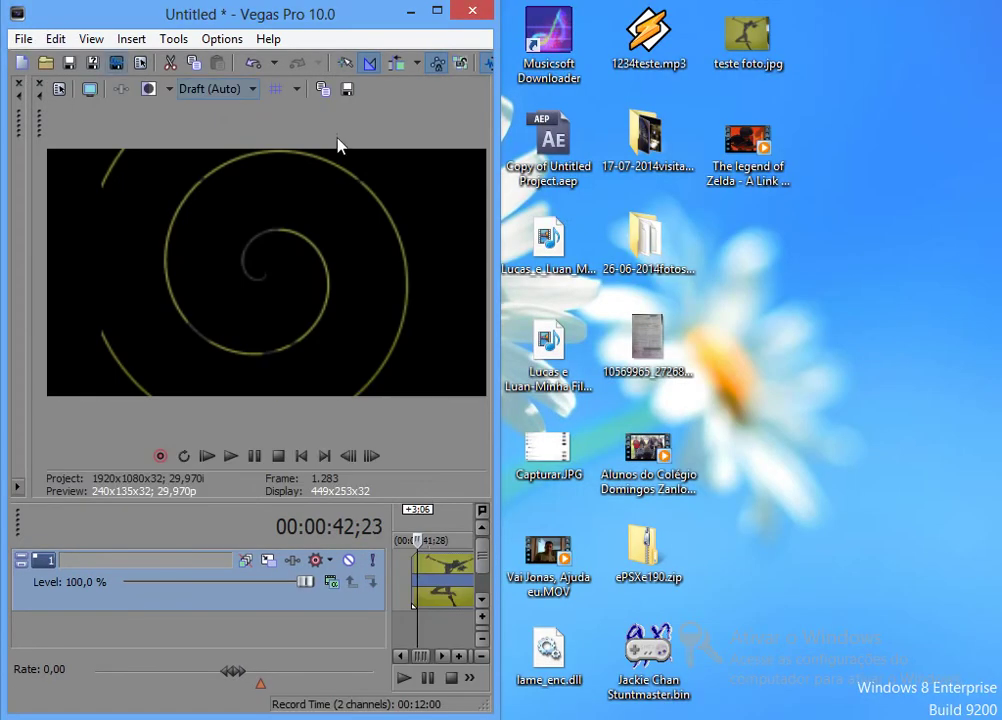
{"action": "left_click", "coordinate": [443, 656]}
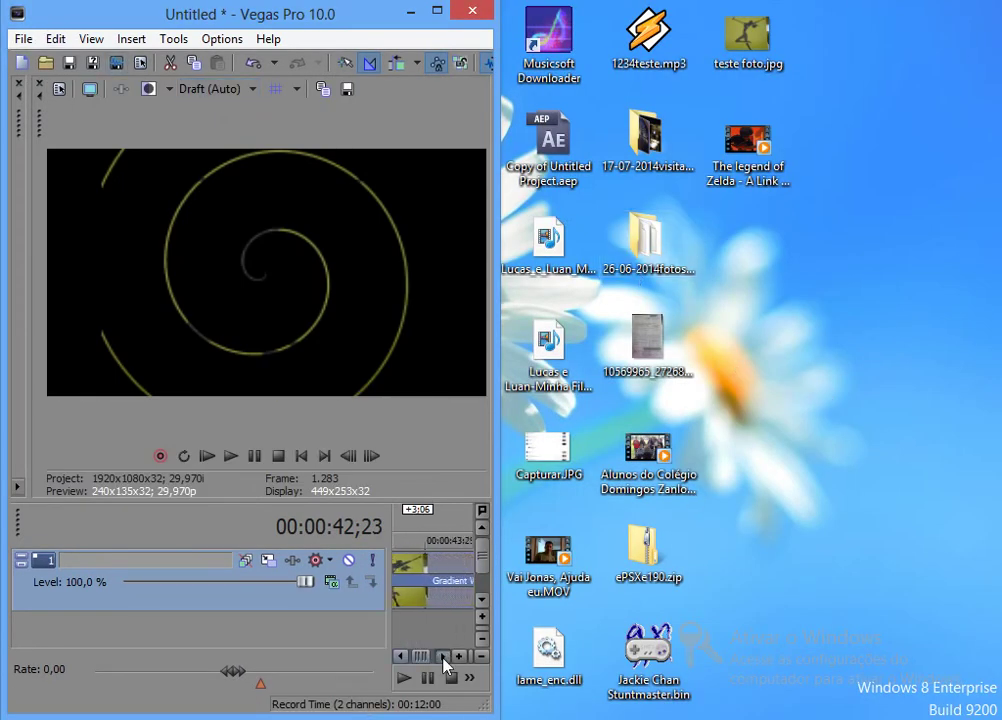
{"action": "left_click", "coordinate": [443, 656]}
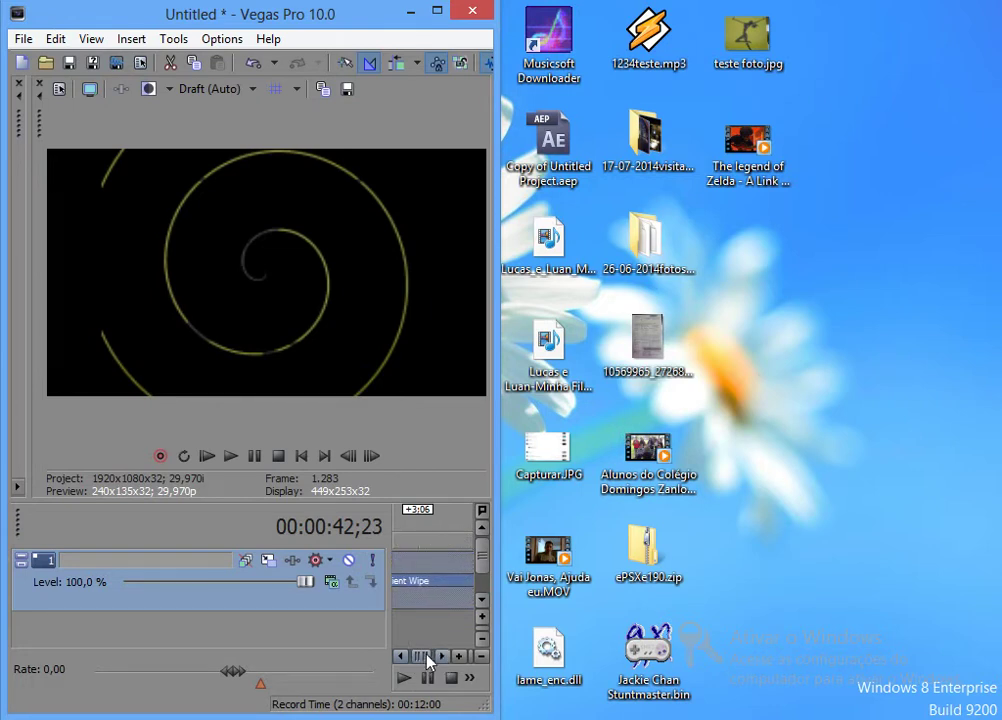
{"action": "left_click_drag", "start_coordinate": [421, 664], "coordinate": [426, 665]}
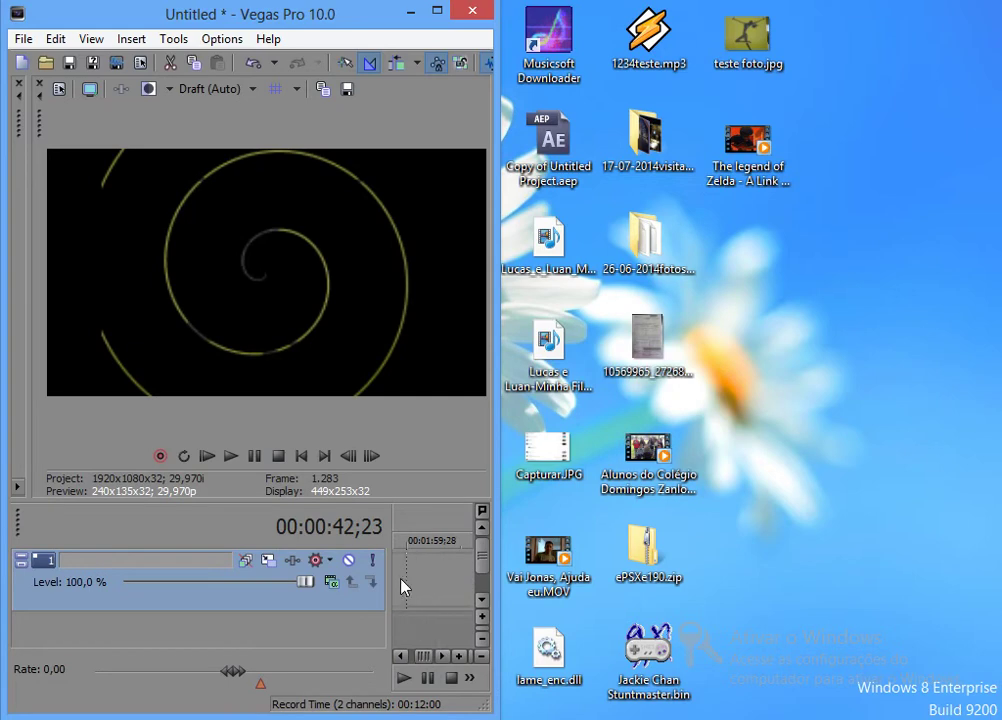
{"action": "left_click", "coordinate": [241, 355]}
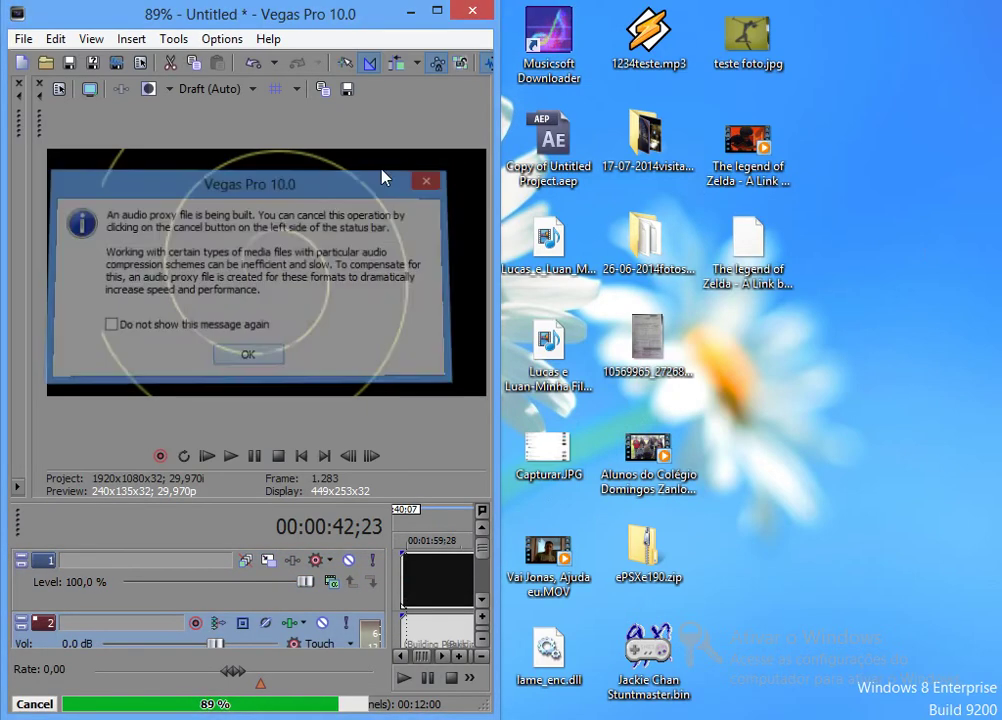
{"action": "left_click", "coordinate": [438, 12]}
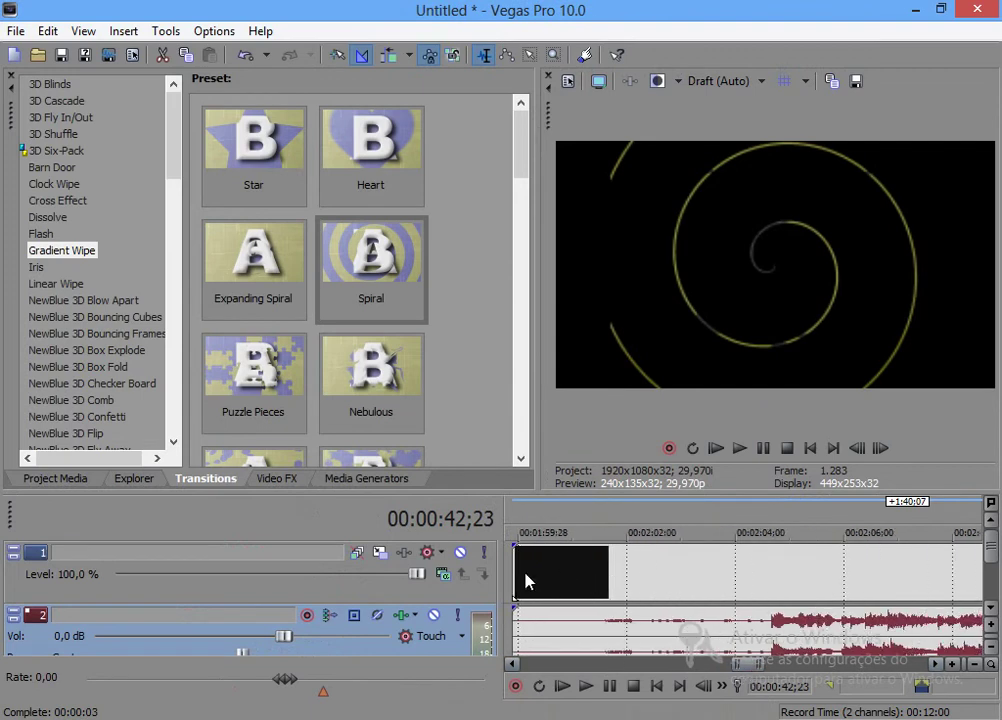
- Trim 4:18 off the start of the video clip and apply the Puzzle Pieces preset of Gradient Wipe there
{"action": "left_click_drag", "start_coordinate": [527, 582], "coordinate": [765, 577]}
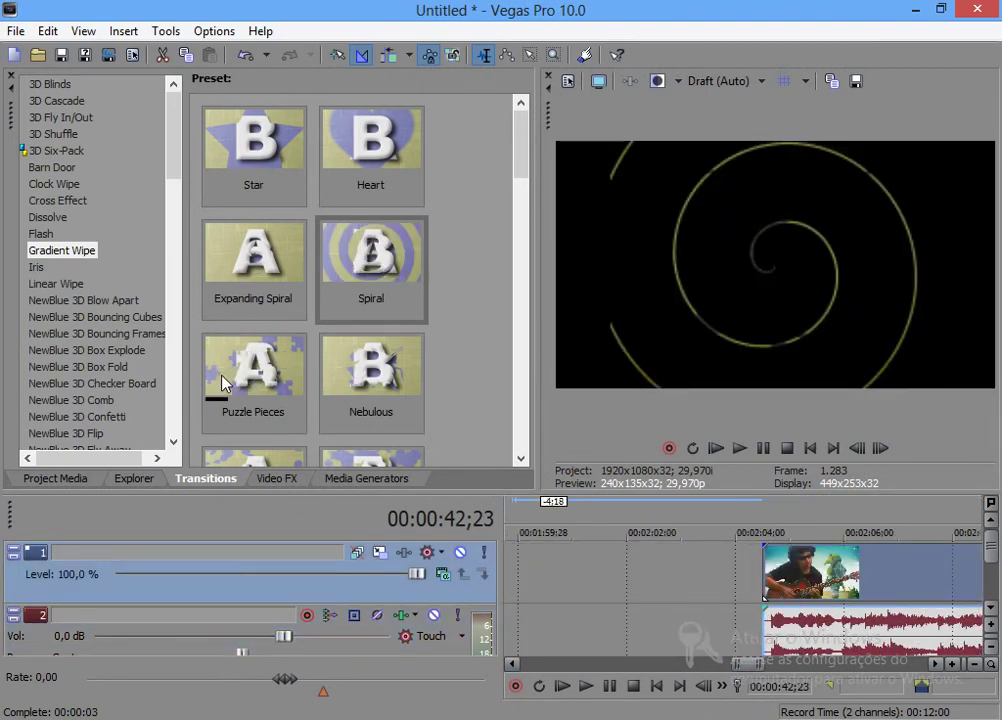
{"action": "left_click_drag", "start_coordinate": [226, 358], "coordinate": [766, 600]}
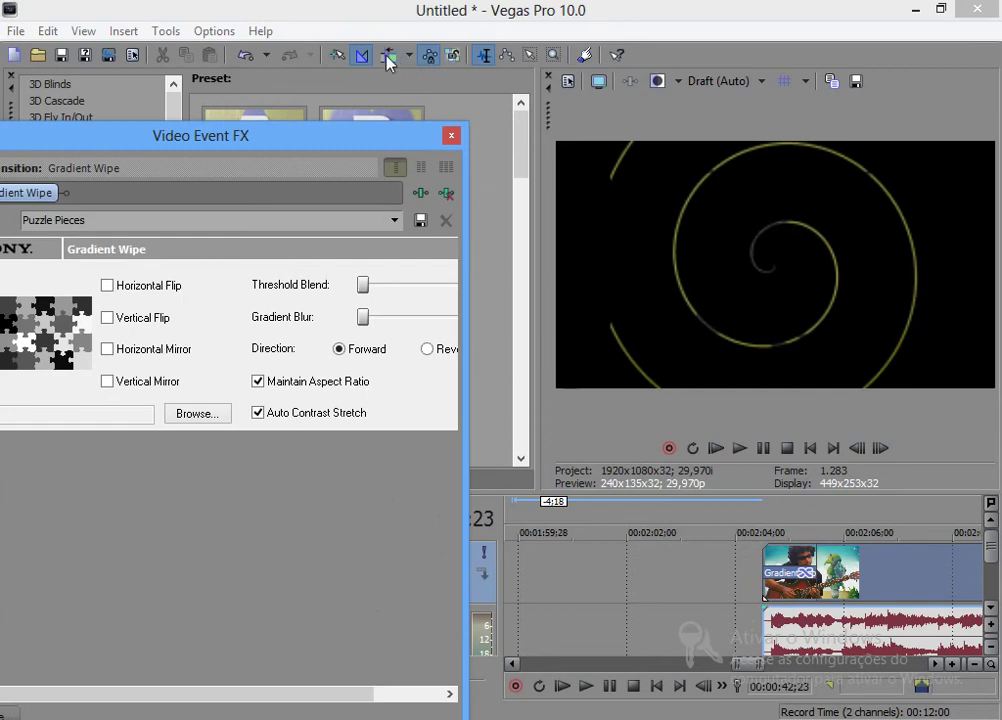
- Close the transition settings and play the video clip's Puzzle Pieces Gradient Wipe after extending its end to about 00:02:07
{"action": "left_click", "coordinate": [451, 136]}
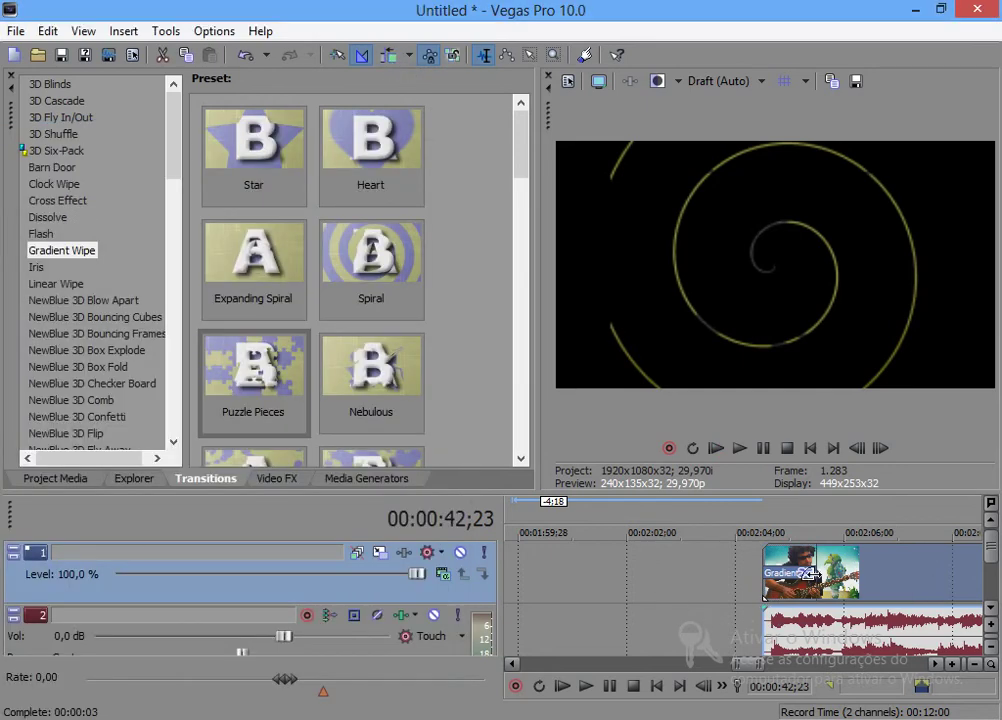
{"action": "left_click_drag", "start_coordinate": [810, 575], "coordinate": [906, 576]}
{"action": "left_click_drag", "start_coordinate": [749, 667], "coordinate": [756, 672]}
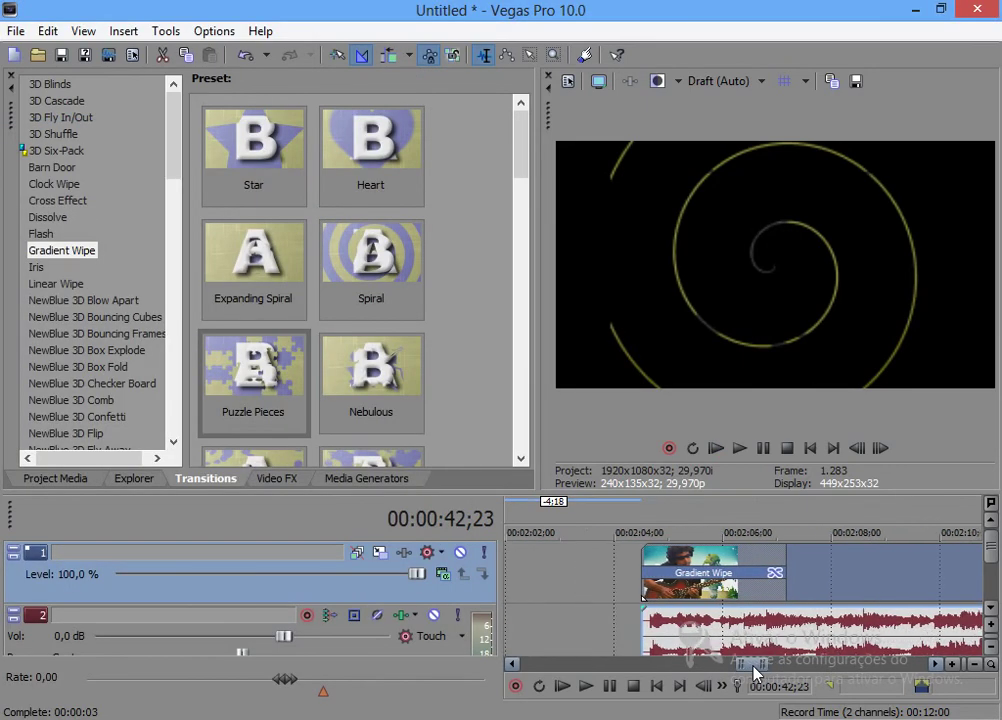
{"action": "left_click", "coordinate": [641, 515]}
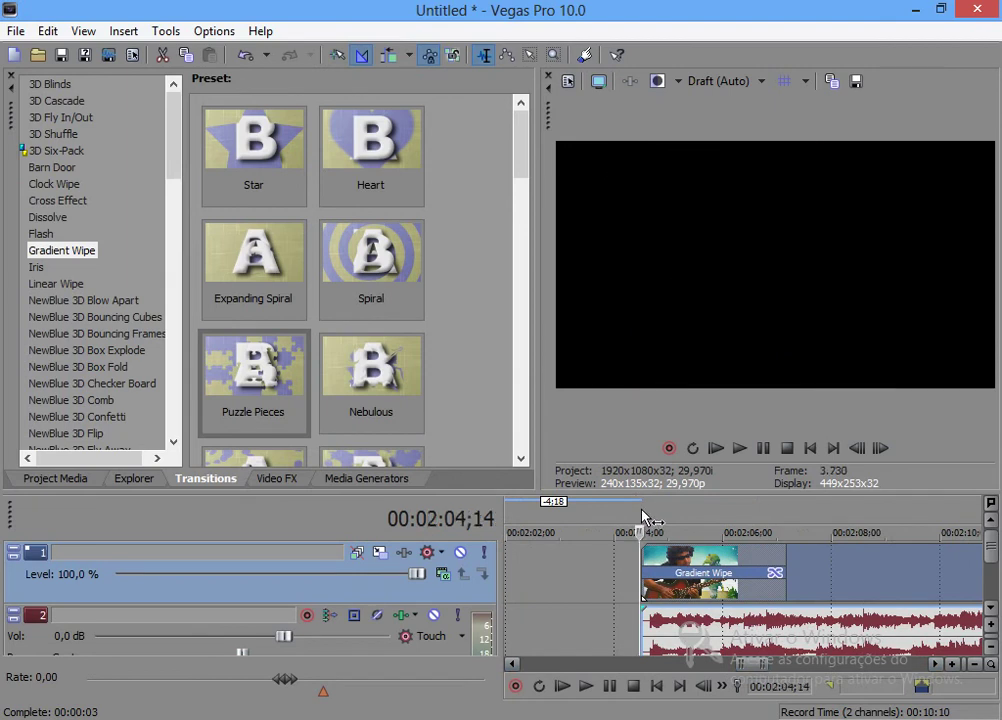
{"action": "key", "text": "space"}
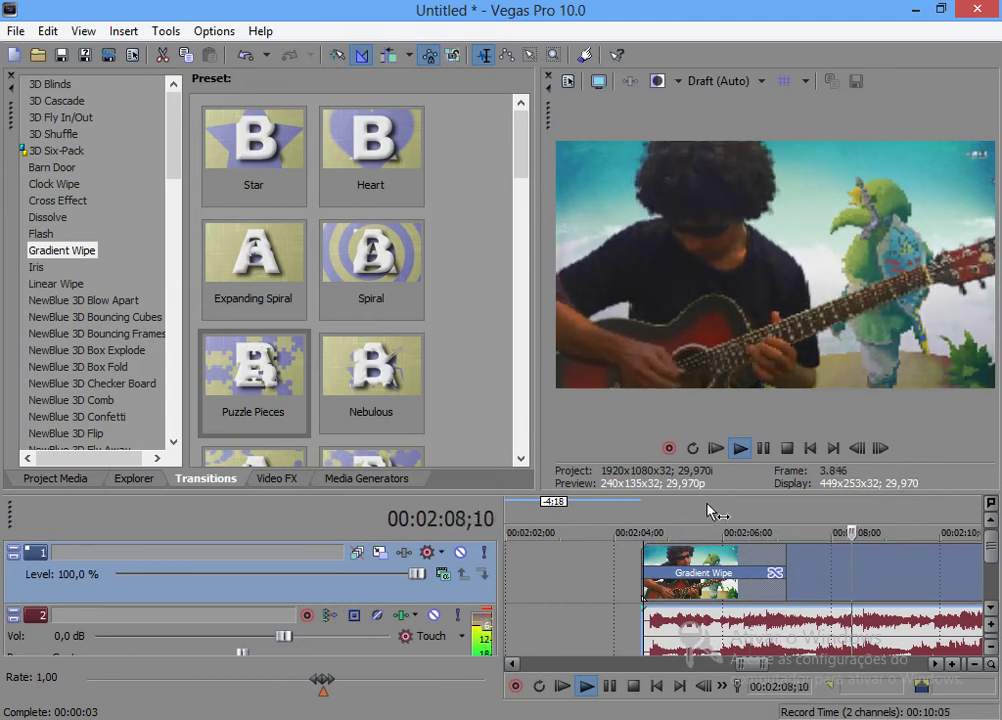
{"action": "key", "text": "space"}
- Extend the Puzzle Pieces Gradient Wipe further to end at about 00:02:10 and replay it from the start of the clip
{"action": "left_click_drag", "start_coordinate": [783, 588], "coordinate": [947, 588]}
{"action": "key", "text": "space"}
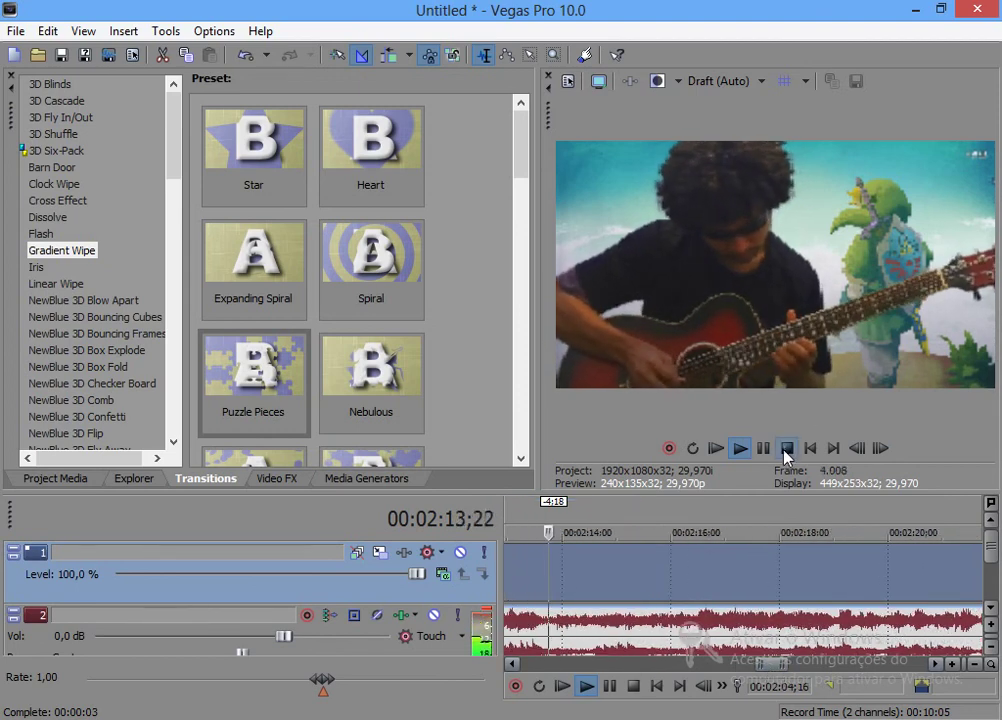
{"action": "left_click", "coordinate": [787, 448]}
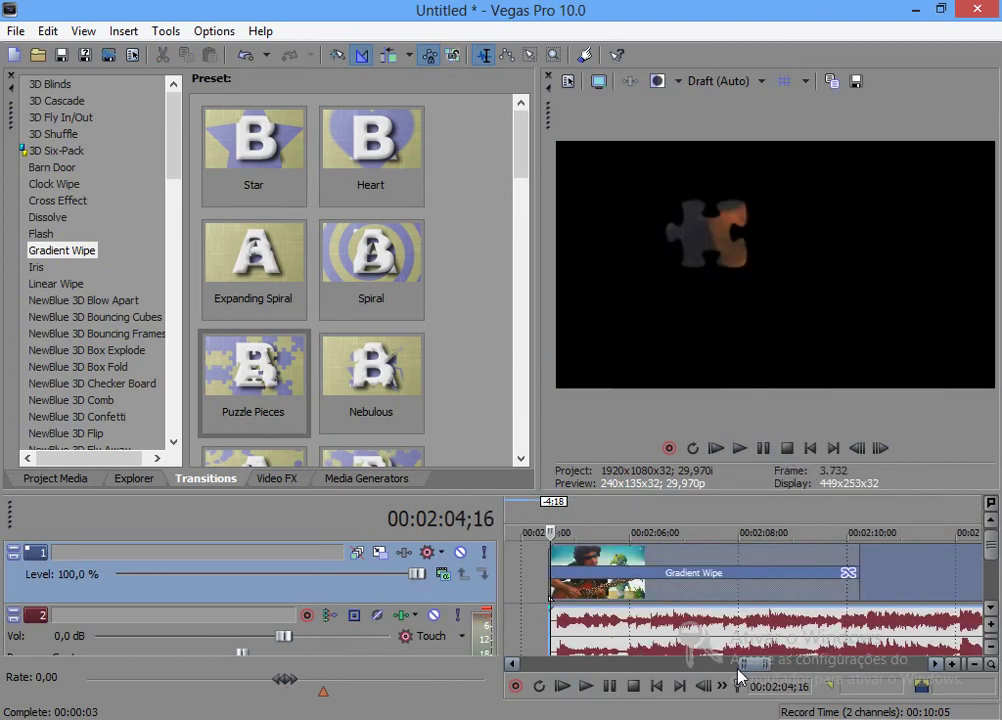
{"action": "left_click_drag", "start_coordinate": [753, 665], "coordinate": [765, 668]}
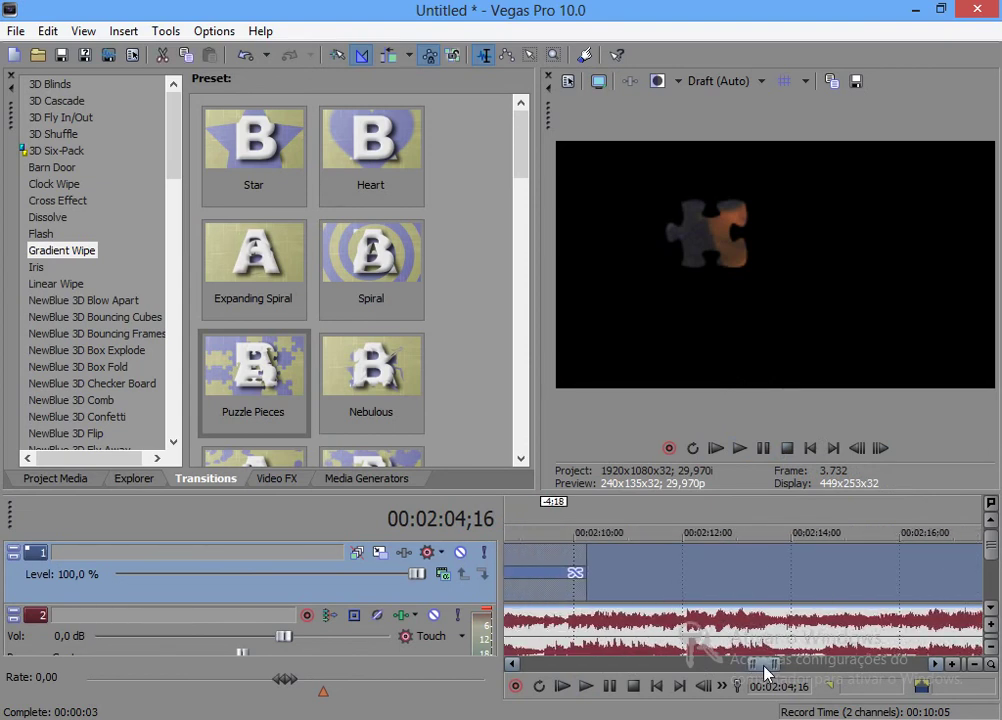